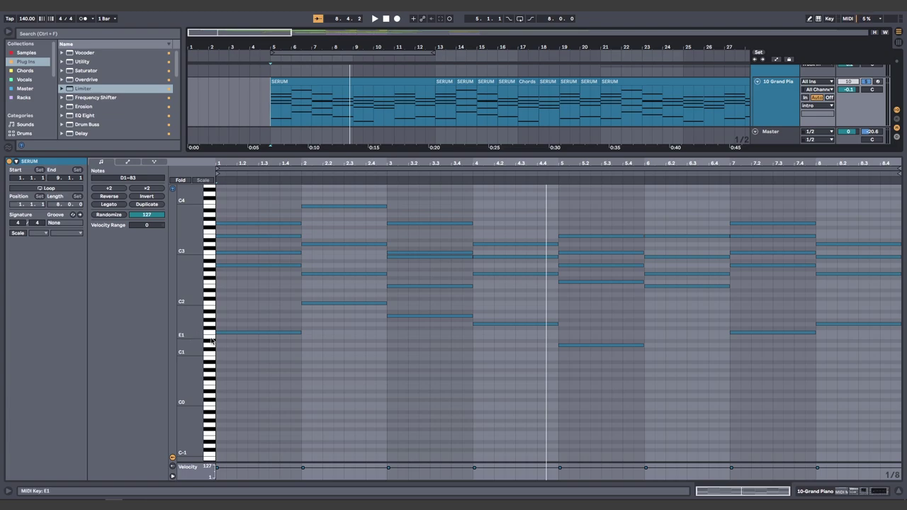
- Select all A2 notes in the eight-bar SERUM chord clip and play it from the start
{"action": "left_click_drag", "start_coordinate": [219, 281], "coordinate": [219, 284]}
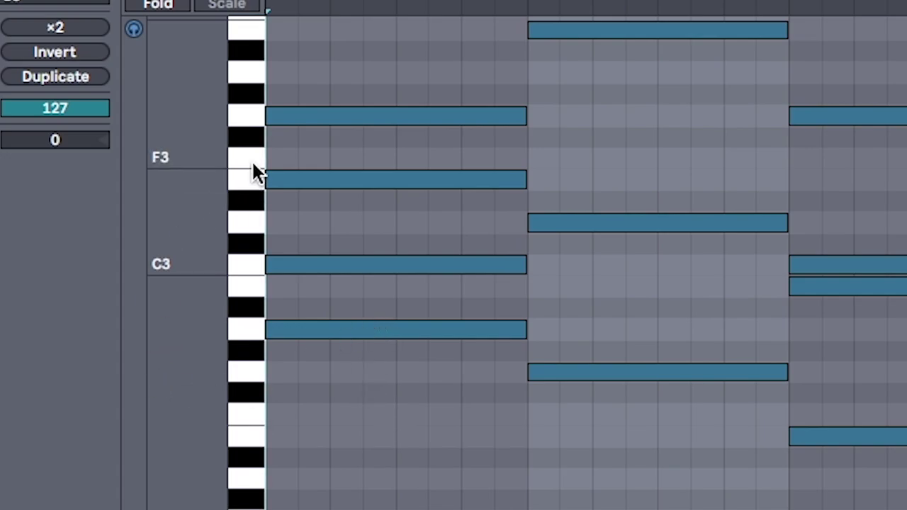
{"action": "left_click", "coordinate": [247, 224]}
{"action": "left_click", "coordinate": [260, 333]}
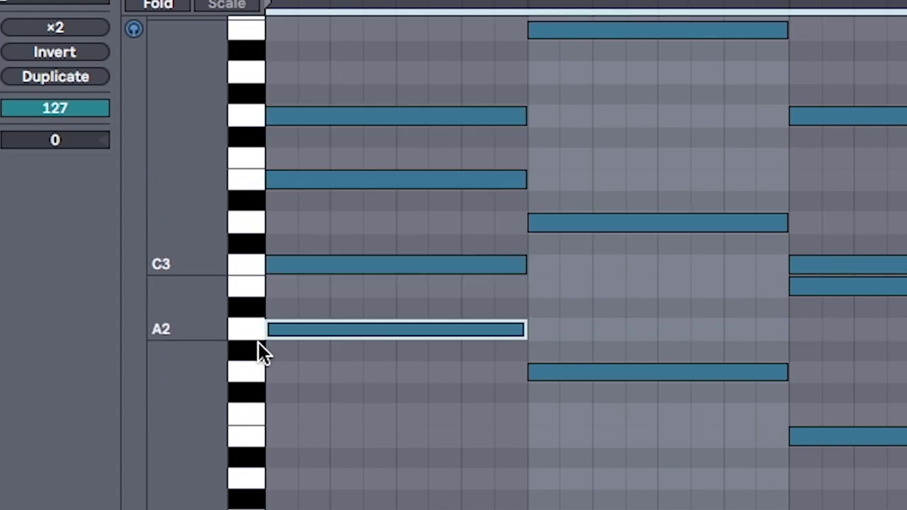
{"action": "key", "text": "space"}
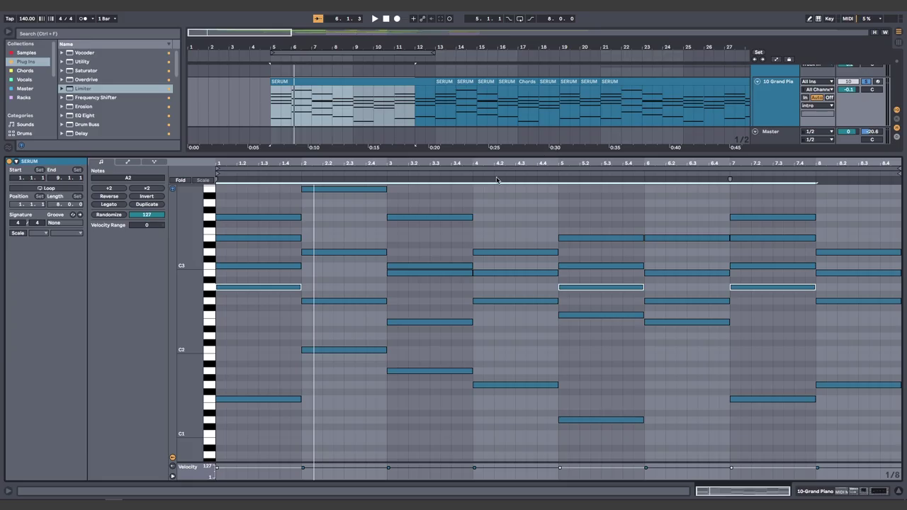
{"action": "scroll", "coordinate": [485, 345], "scroll_direction": "down", "scroll_amount": 1}
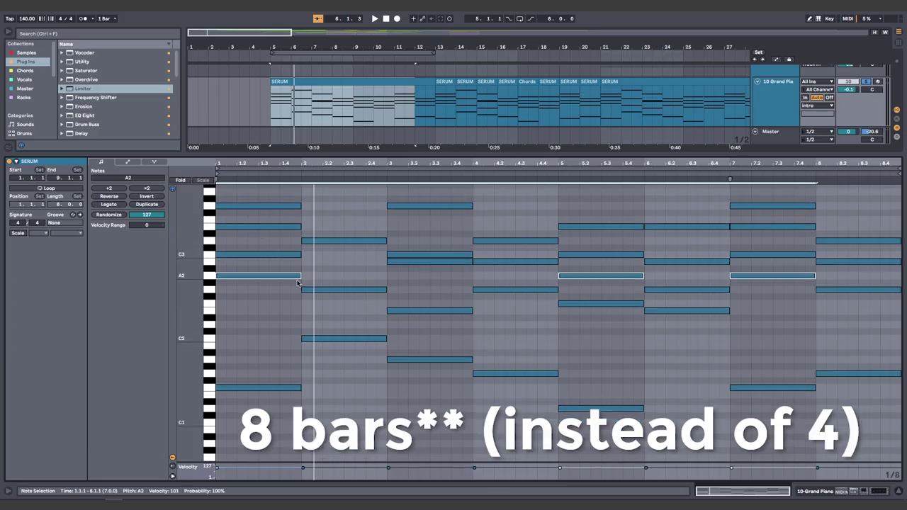
{"action": "scroll", "coordinate": [652, 289], "scroll_direction": "up", "scroll_amount": 3}
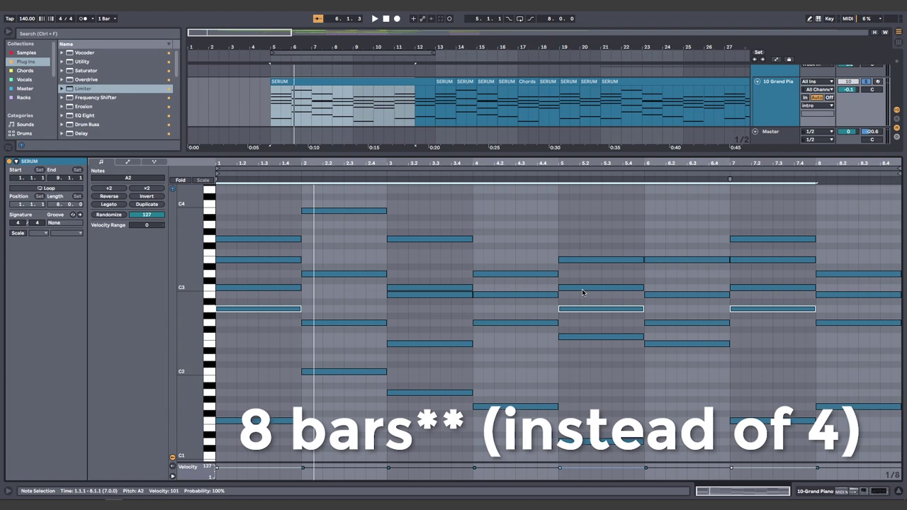
- Play the chords with the MR_HUDSON guitar loop, then select the first four chords' notes
{"action": "left_click", "coordinate": [467, 335]}
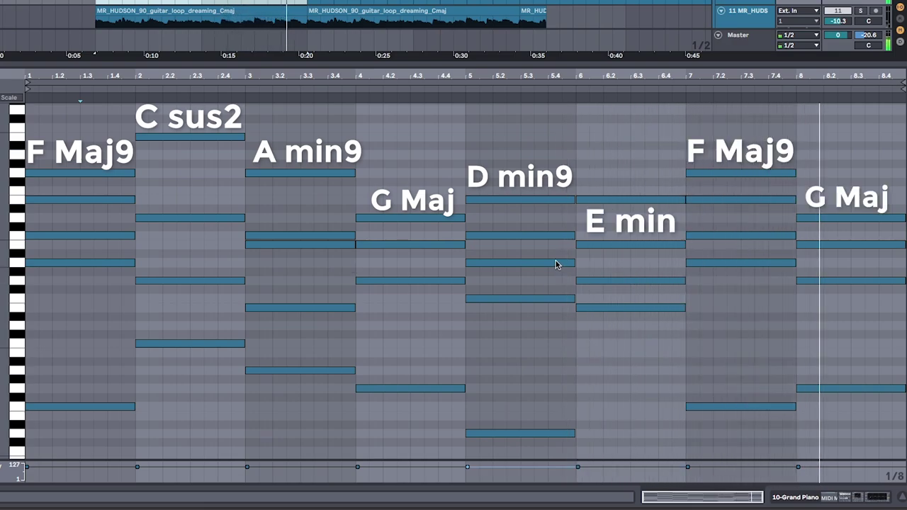
{"action": "key", "text": "space"}
{"action": "left_click_drag", "start_coordinate": [79, 99], "coordinate": [361, 414]}
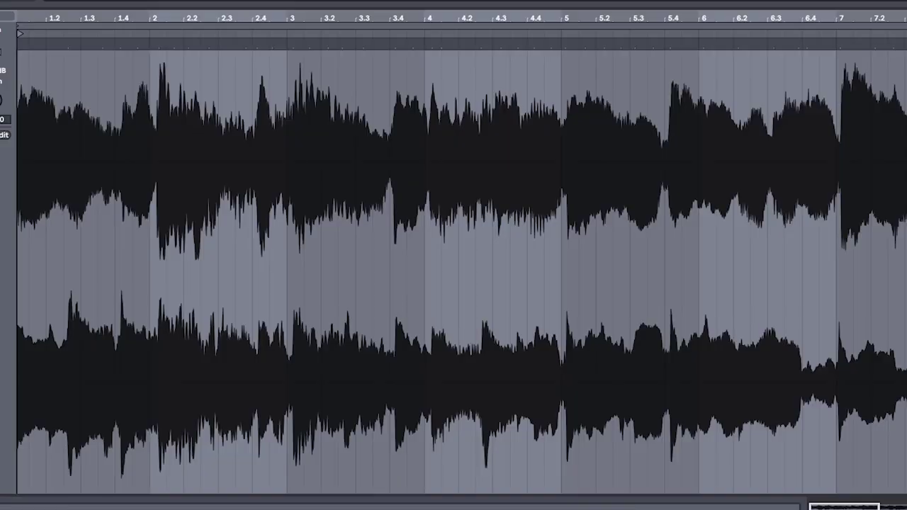
- Play back the MR_HUDSON Cmaj guitar loop, warped in Complex mode at 180 BPM
{"action": "key", "text": "space"}
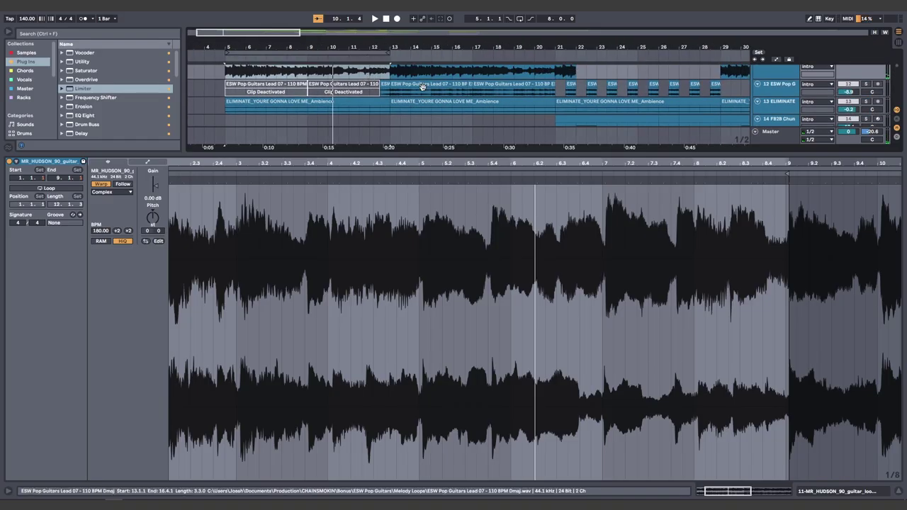
- Enable the 44% feedback, 40% dry/wet Delay on ESW Pop Guitars Lead 07 and audition it
{"action": "left_click", "coordinate": [425, 87]}
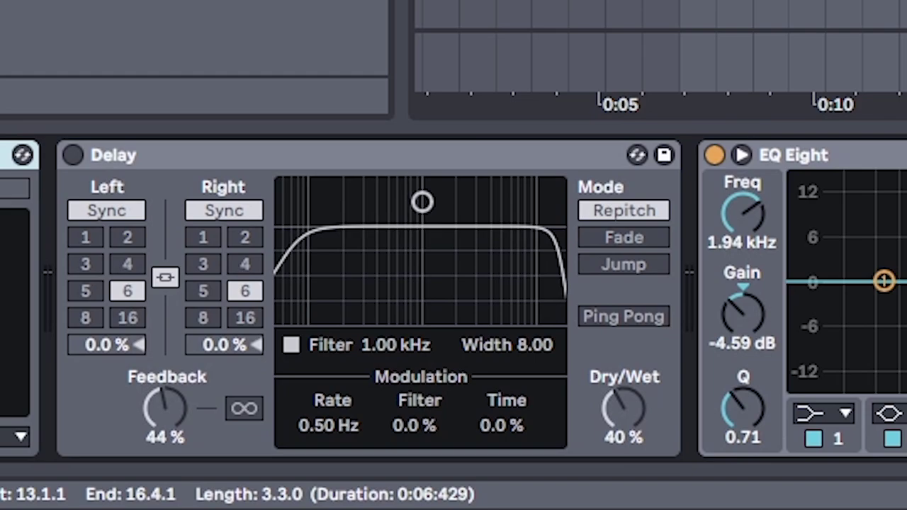
{"action": "left_click", "coordinate": [73, 155]}
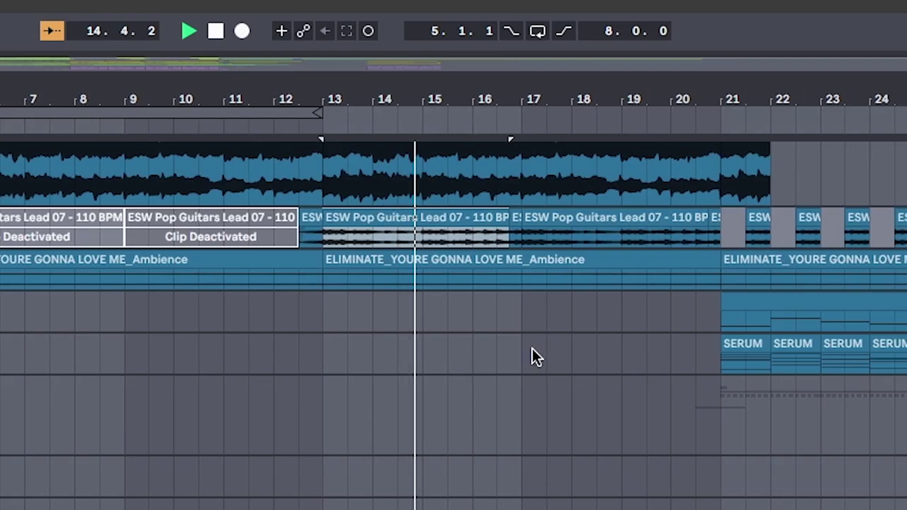
{"action": "left_click_drag", "start_coordinate": [477, 379], "coordinate": [463, 366]}
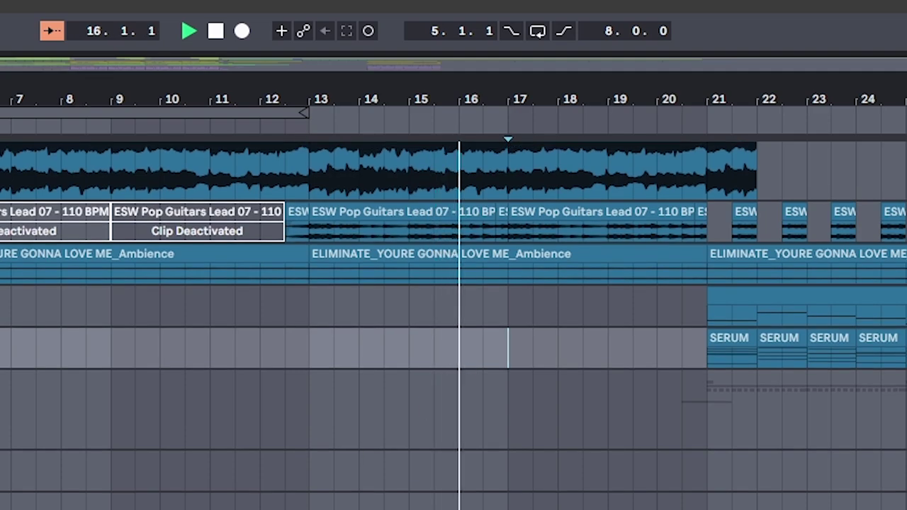
{"action": "key", "text": "space"}
{"action": "left_click", "coordinate": [482, 443]}
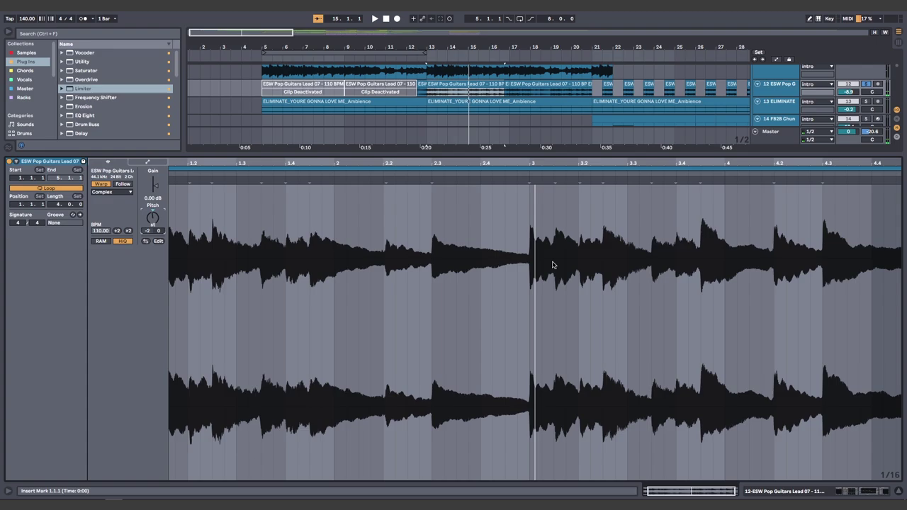
- Play bars 13–20 with vocal, SERUM chords, guitar loop, ESW lead and Ambience layered
{"action": "left_click", "coordinate": [277, 127]}
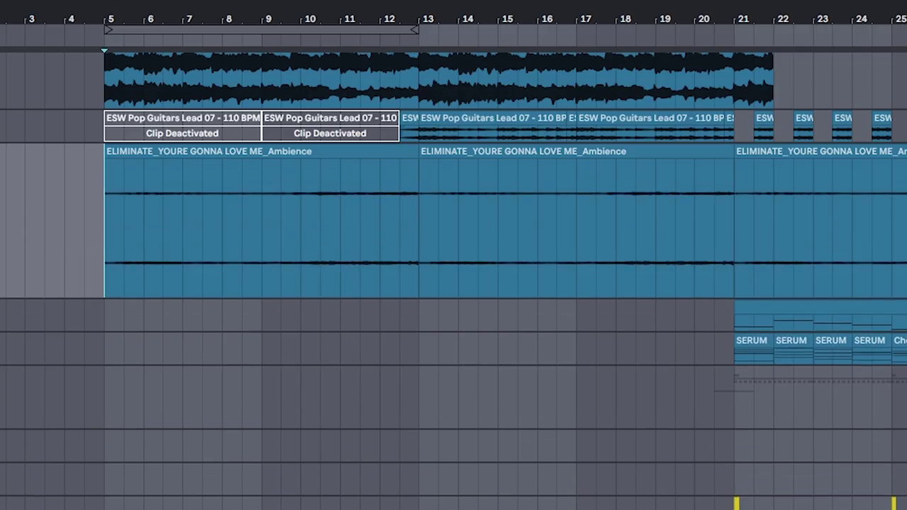
{"action": "left_click_drag", "start_coordinate": [111, 217], "coordinate": [405, 221]}
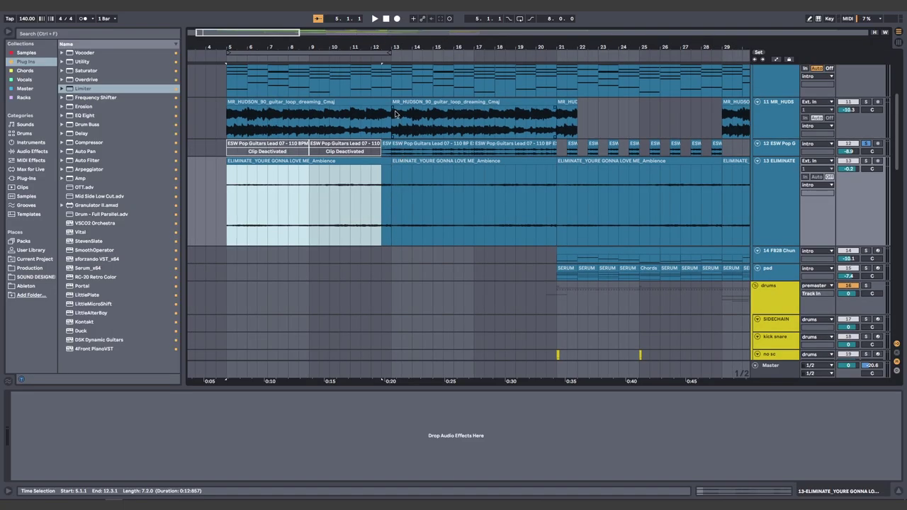
{"action": "left_click", "coordinate": [391, 92]}
{"action": "scroll", "coordinate": [439, 196], "scroll_direction": "up", "scroll_amount": 2}
{"action": "scroll", "coordinate": [439, 196], "scroll_direction": "right", "scroll_amount": 1}
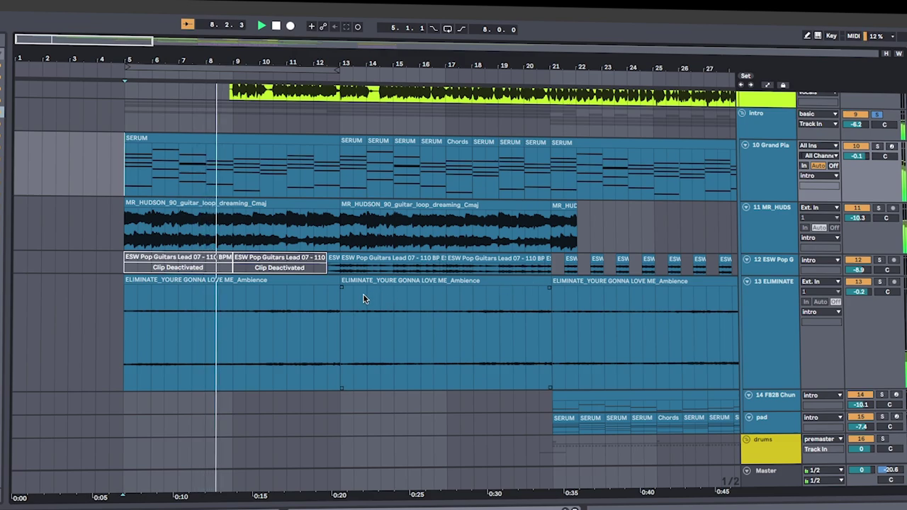
{"action": "left_click", "coordinate": [179, 445]}
{"action": "left_click", "coordinate": [797, 262]}
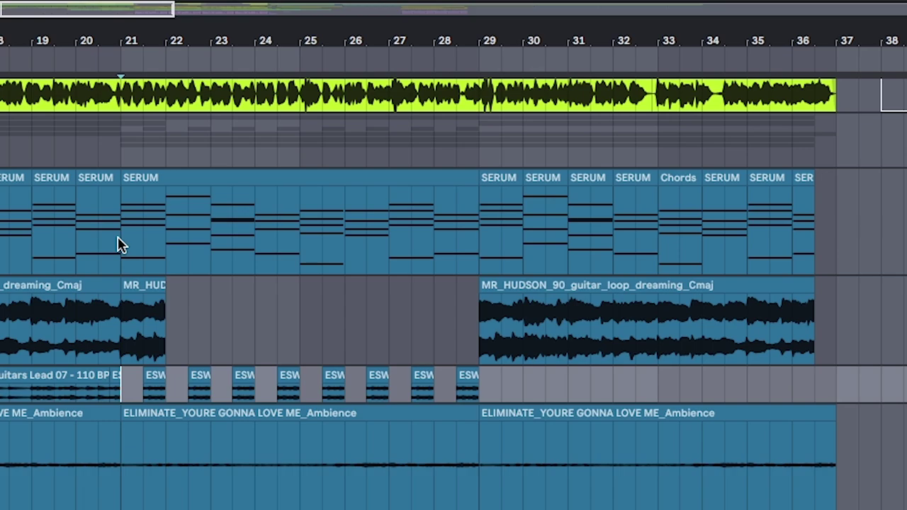
- Enlarge the ESW guitar lane and show FB28 Chunk's Arpeggiator, Serum, OTT and Utility chain
{"action": "left_click_drag", "start_coordinate": [119, 245], "coordinate": [836, 248]}
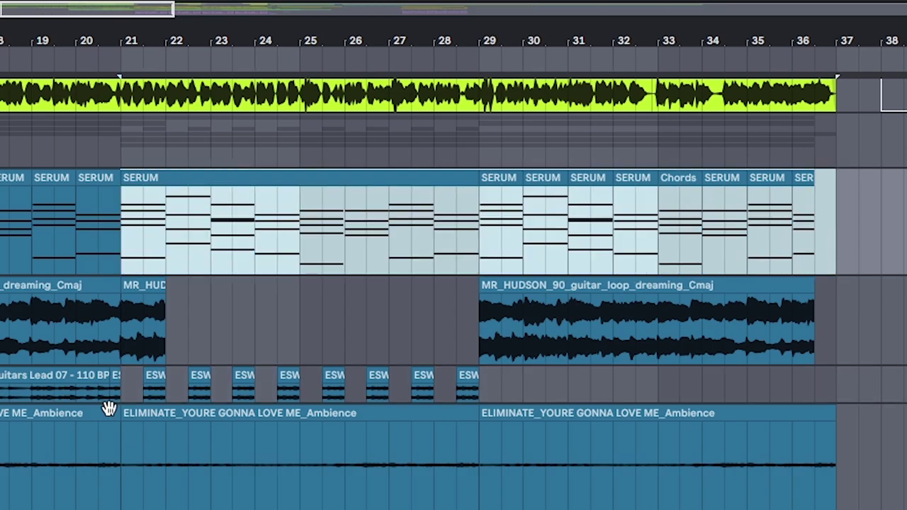
{"action": "left_click", "coordinate": [151, 453]}
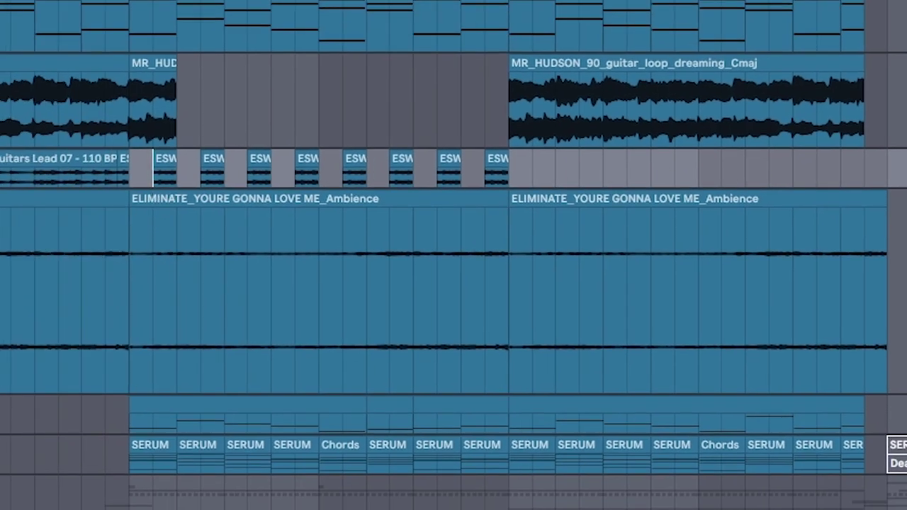
{"action": "key", "text": "alt+plus"}
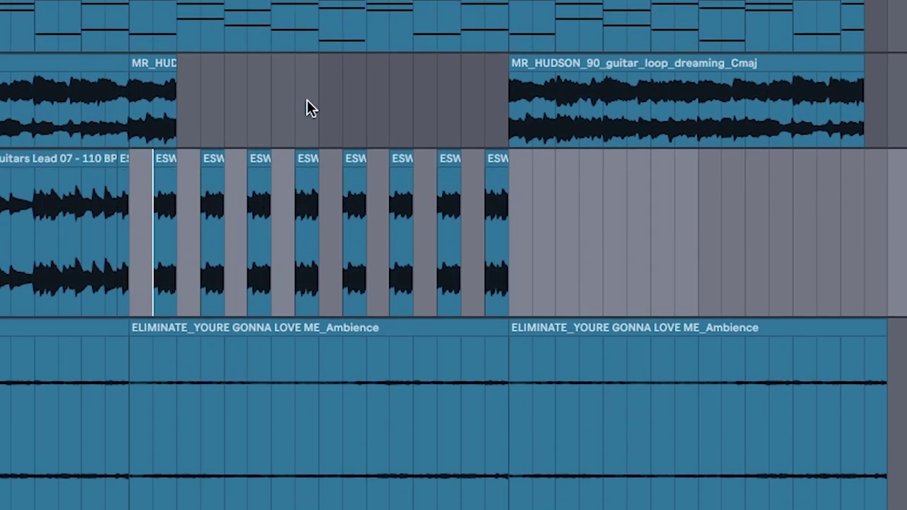
{"action": "scroll", "coordinate": [107, 235], "scroll_direction": "up", "scroll_amount": 5}
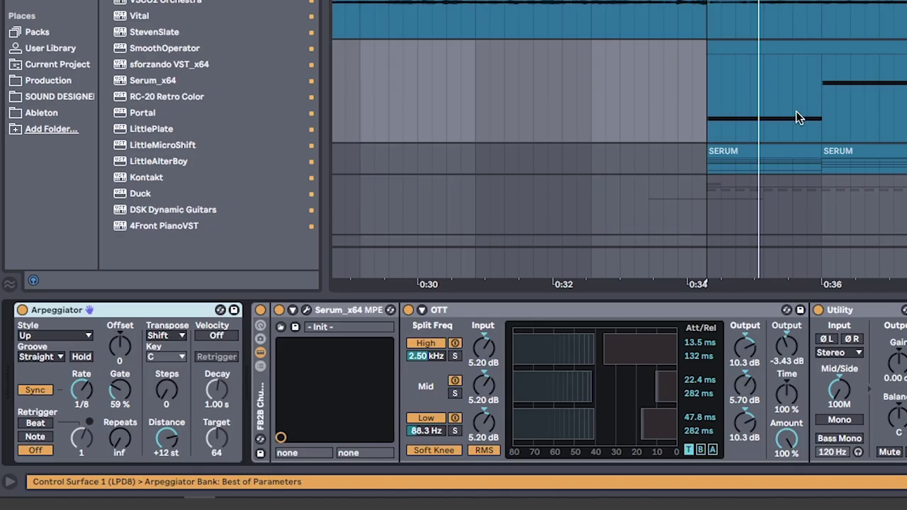
- Select four SERUM bass clips and open their F0, C1, A0, G0, D0 notes for editing
{"action": "left_click", "coordinate": [799, 119]}
{"action": "left_click", "coordinate": [906, 112], "text": "shift"}
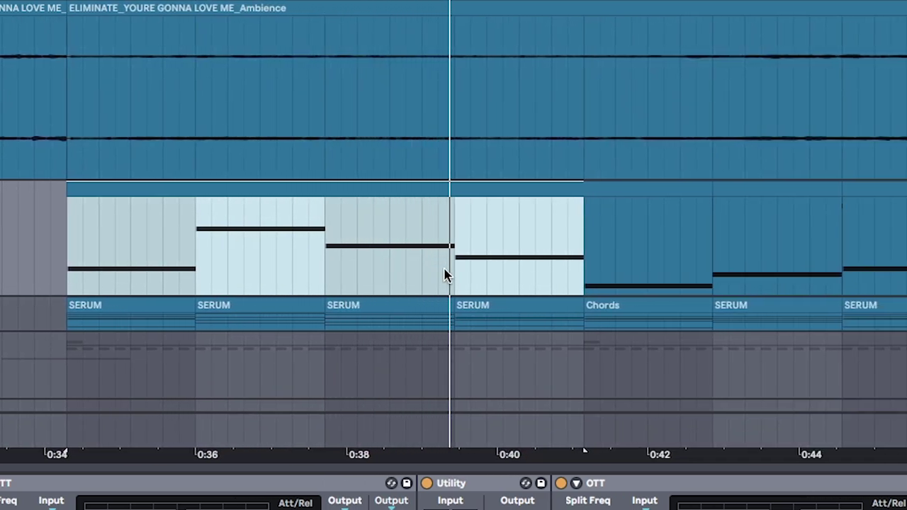
{"action": "double_click", "coordinate": [415, 257]}
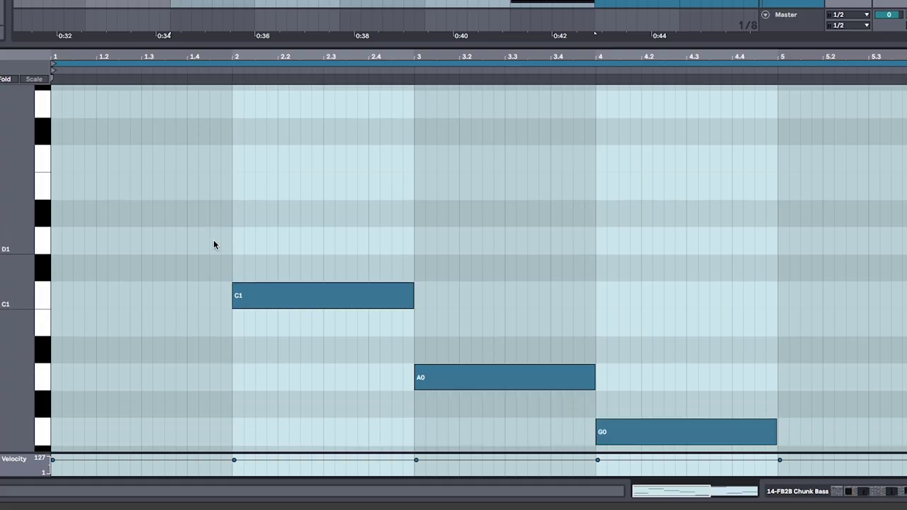
{"action": "scroll", "coordinate": [215, 244], "scroll_direction": "down", "scroll_amount": 5}
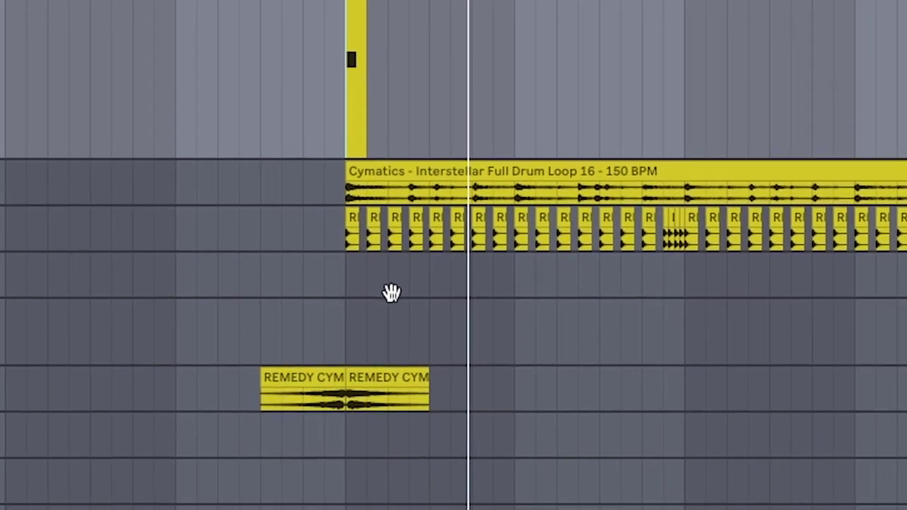
- Play the drum section, then time-select the Cymatics tom fill and the bar before it
{"action": "scroll", "coordinate": [542, 230], "scroll_direction": "up", "scroll_amount": 3}
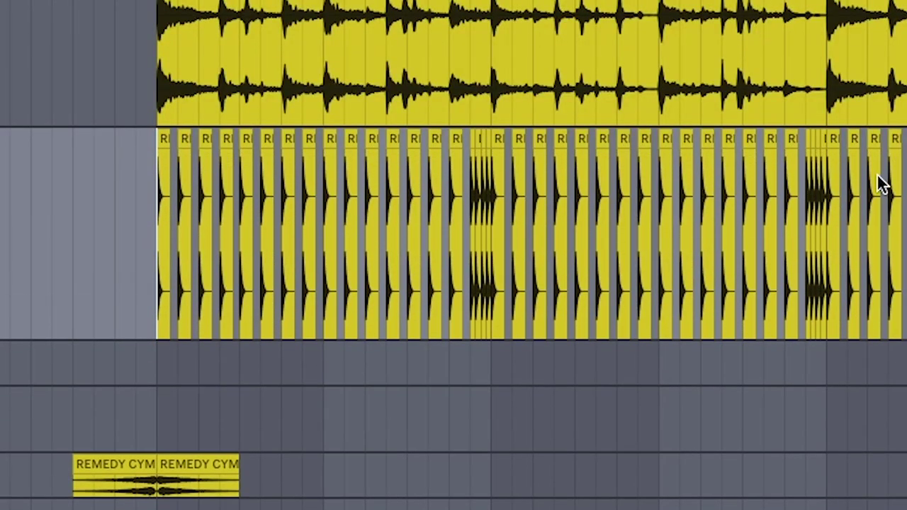
{"action": "key", "text": "space"}
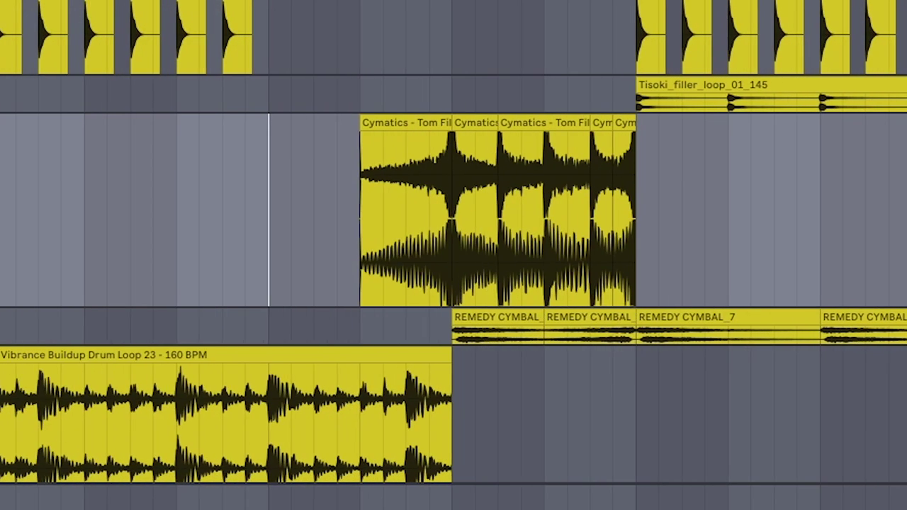
{"action": "left_click_drag", "start_coordinate": [258, 250], "coordinate": [629, 219]}
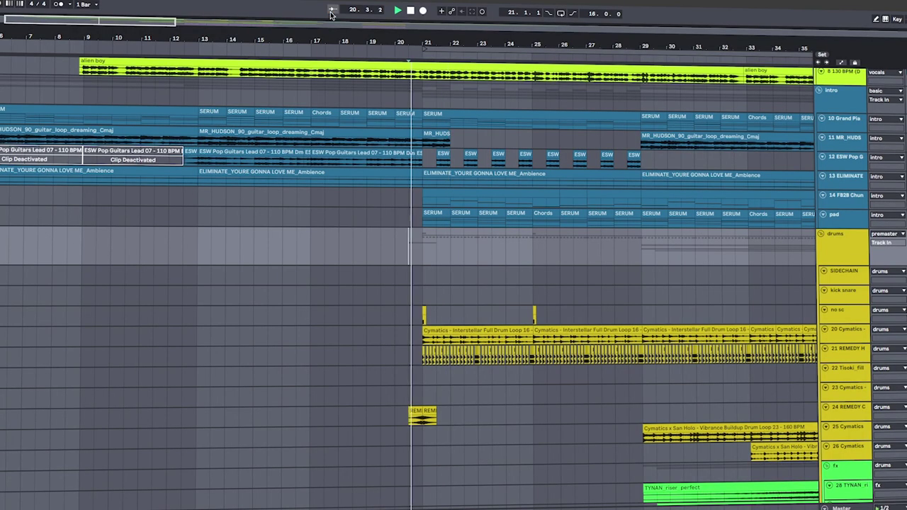
- Turn on Follow and scroll through the track groups while the drop plays
{"action": "left_click", "coordinate": [332, 11]}
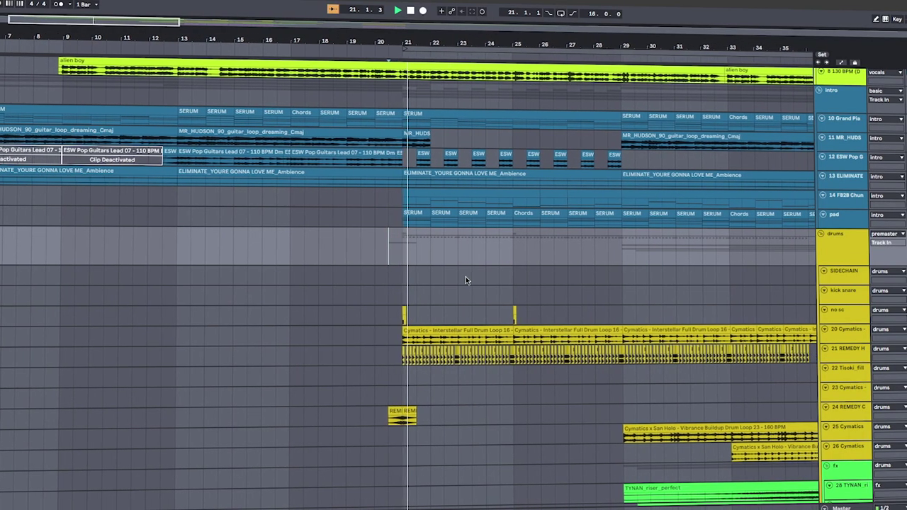
{"action": "scroll", "coordinate": [467, 280], "scroll_direction": "down", "scroll_amount": 5}
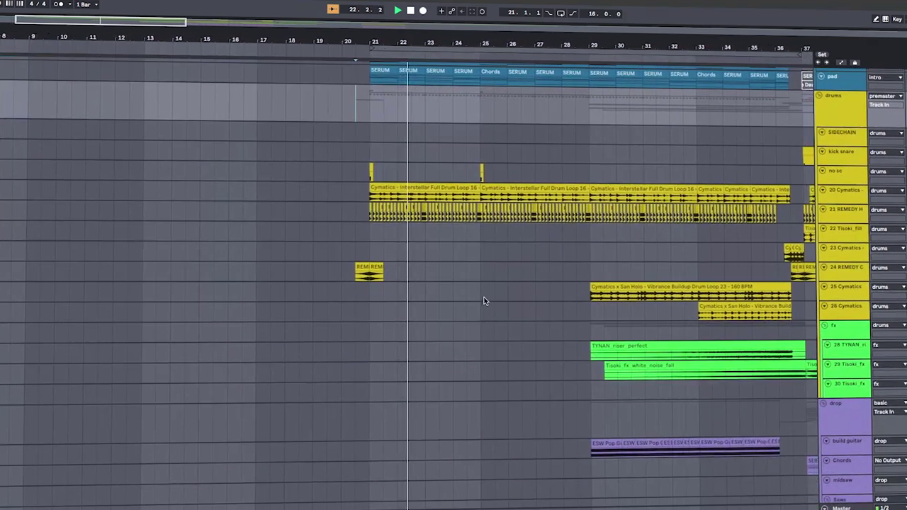
{"action": "scroll", "coordinate": [484, 300], "scroll_direction": "down", "scroll_amount": 3}
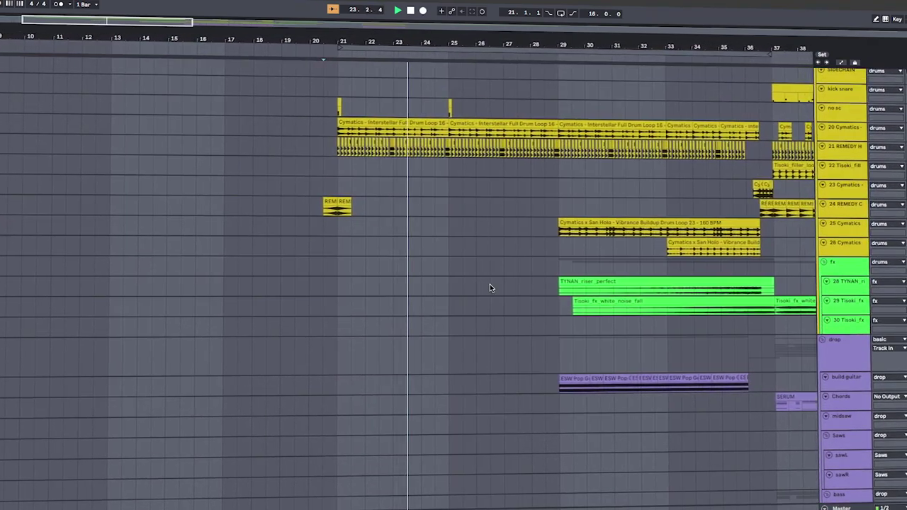
{"action": "scroll", "coordinate": [490, 287], "scroll_direction": "up", "scroll_amount": 8}
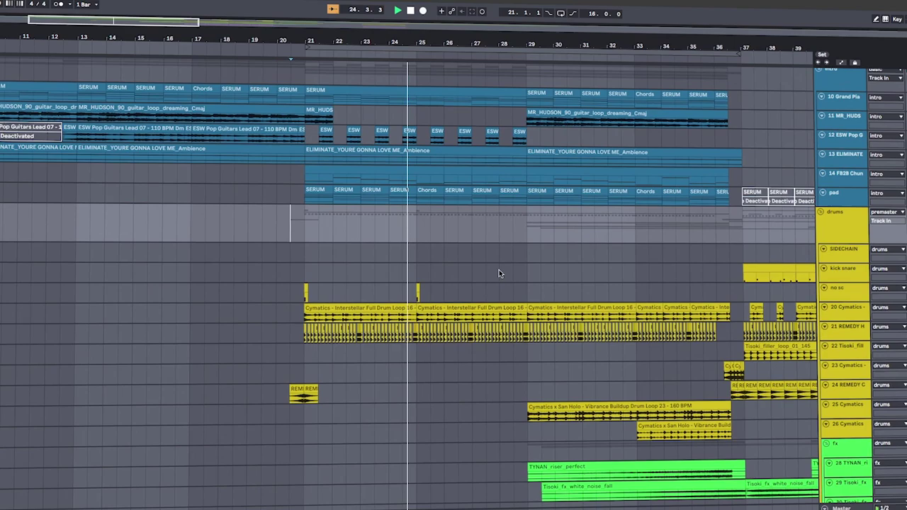
{"action": "scroll", "coordinate": [514, 250], "scroll_direction": "down", "scroll_amount": 3}
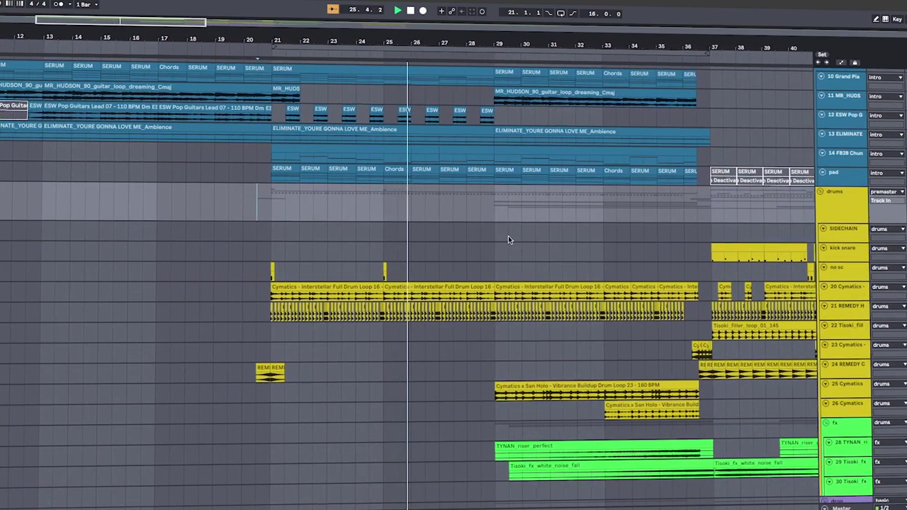
{"action": "scroll", "coordinate": [505, 234], "scroll_direction": "down", "scroll_amount": 2}
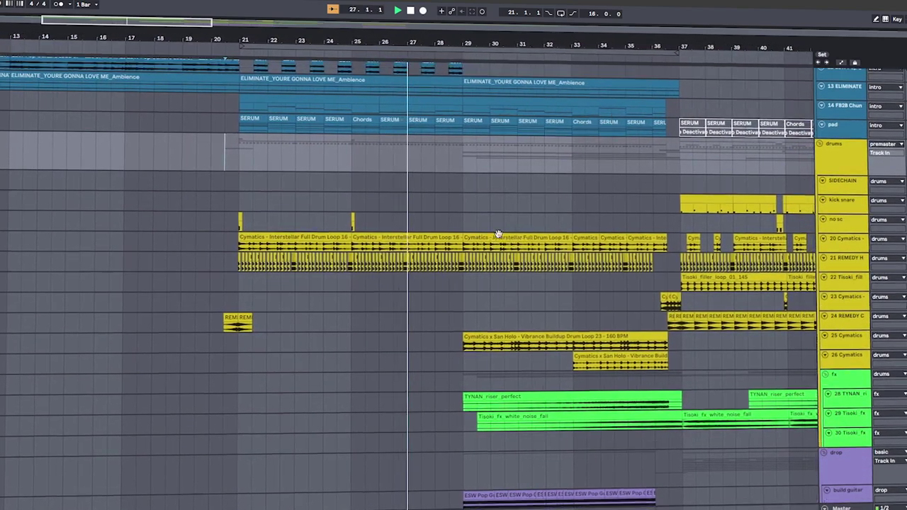
{"action": "scroll", "coordinate": [498, 235], "scroll_direction": "down", "scroll_amount": 2}
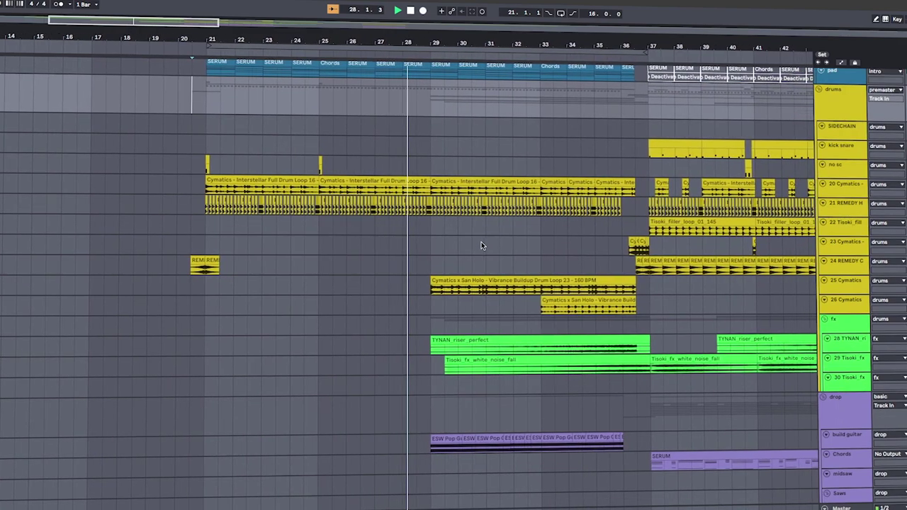
{"action": "scroll", "coordinate": [474, 245], "scroll_direction": "up", "scroll_amount": 7}
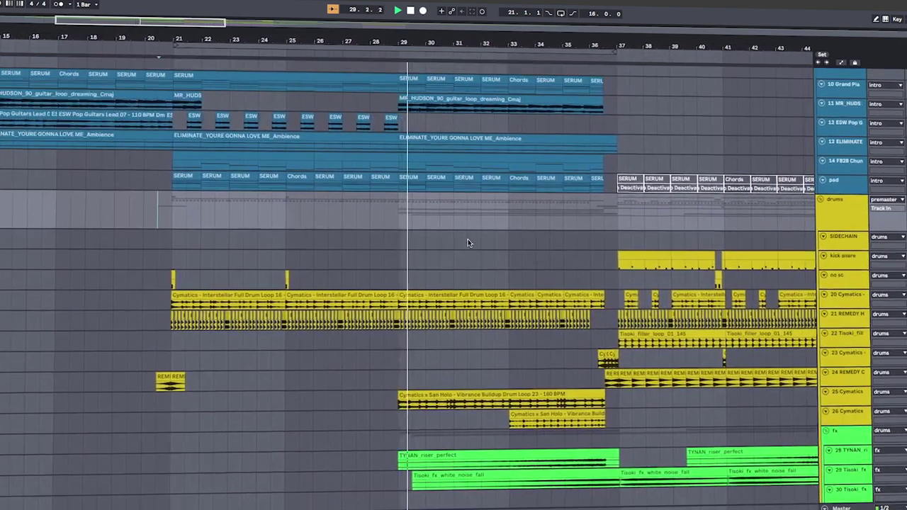
{"action": "scroll", "coordinate": [464, 239], "scroll_direction": "down", "scroll_amount": 5}
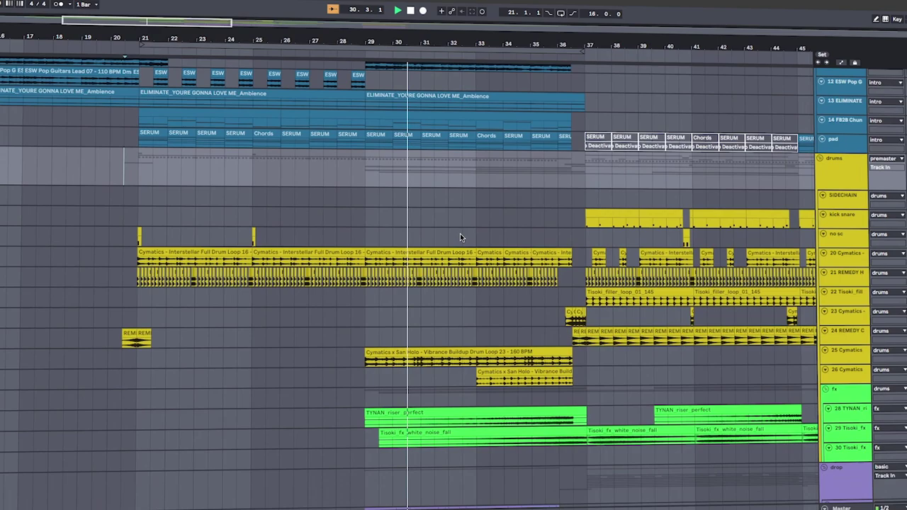
{"action": "scroll", "coordinate": [460, 237], "scroll_direction": "down", "scroll_amount": 1}
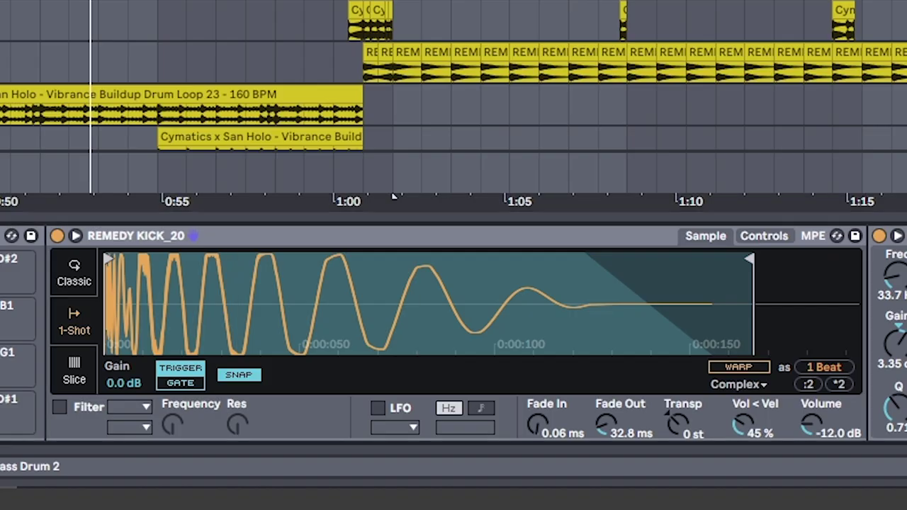
- Solo the REMEDY snare chain in the drum rack, then the Terror Heavy Snare chain
{"action": "scroll", "coordinate": [441, 361], "scroll_direction": "right", "scroll_amount": 5}
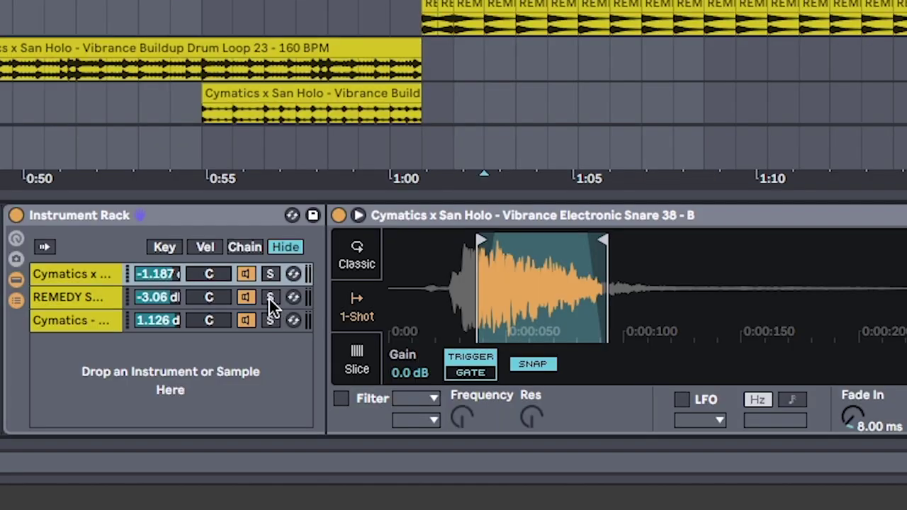
{"action": "left_click", "coordinate": [269, 298]}
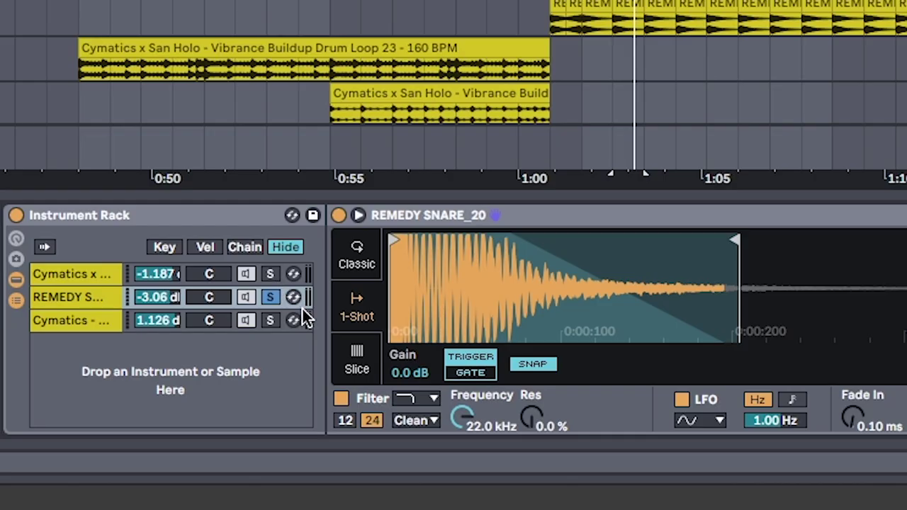
{"action": "left_click", "coordinate": [272, 320]}
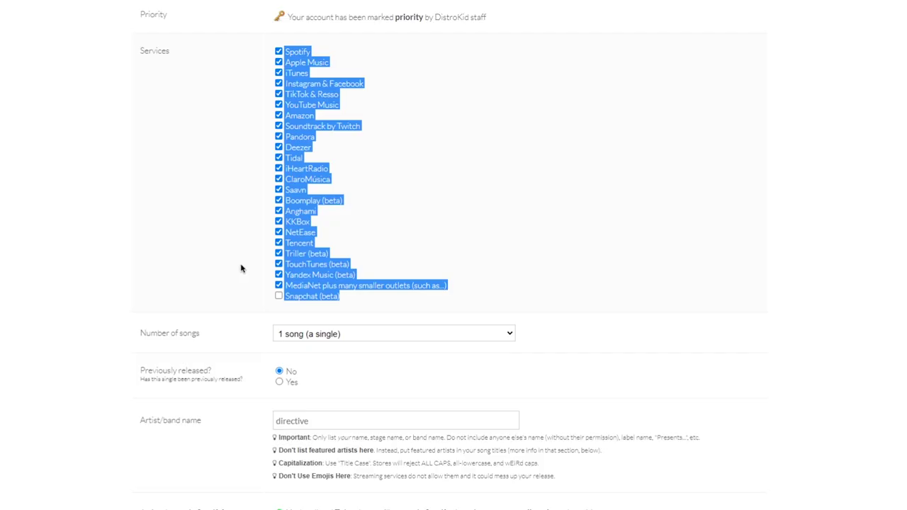
- Open the form for uploading new music and scroll down to the genre fields
{"action": "left_click", "coordinate": [346, 234]}
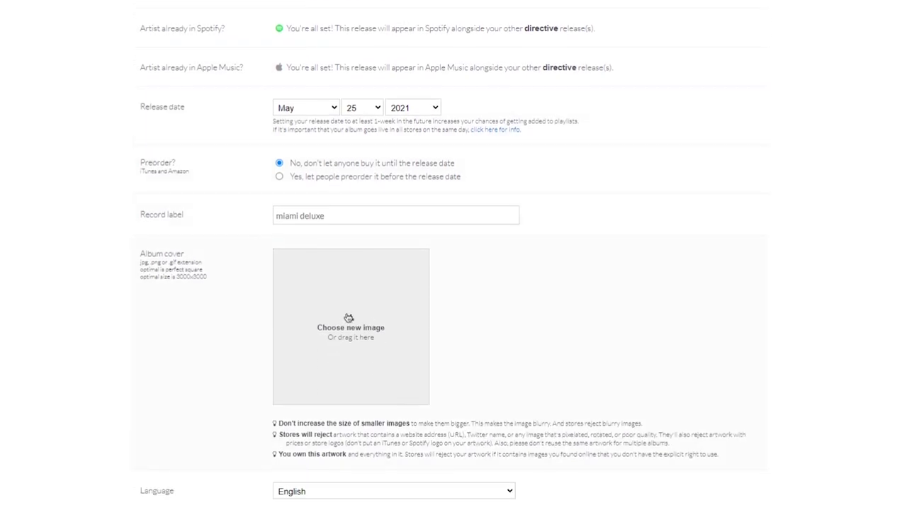
{"action": "scroll", "coordinate": [348, 319], "scroll_direction": "down", "scroll_amount": 6}
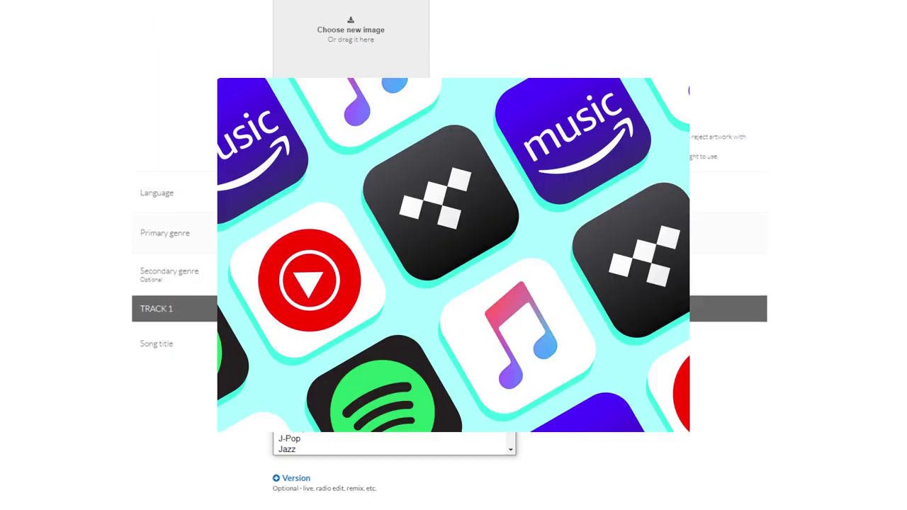
{"action": "key", "text": "Return"}
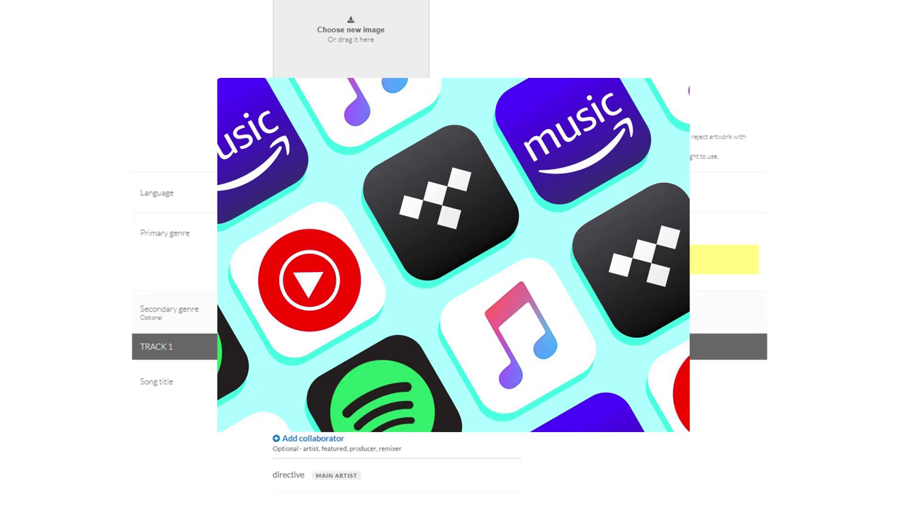
{"action": "scroll", "coordinate": [453, 283], "scroll_direction": "down", "scroll_amount": 5}
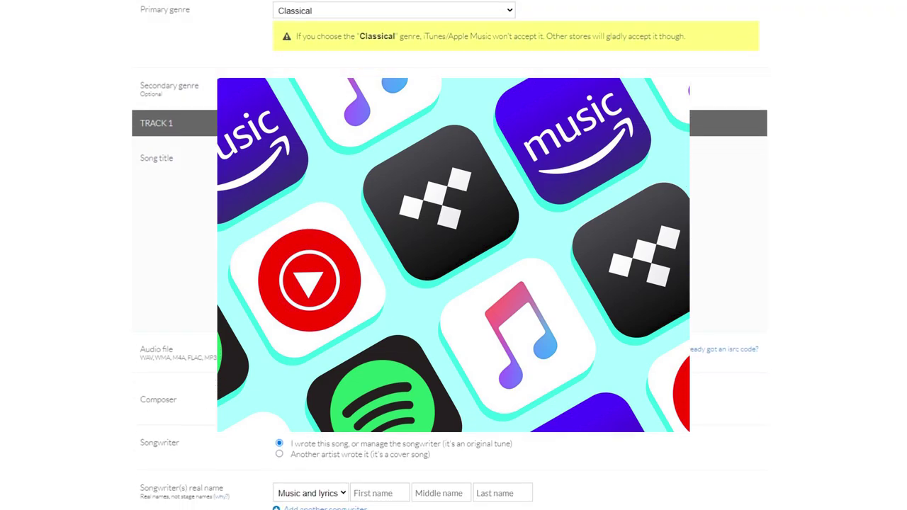
- Choose Classical as the primary genre and Blues as the secondary genre
{"action": "type", "text": "nge"}
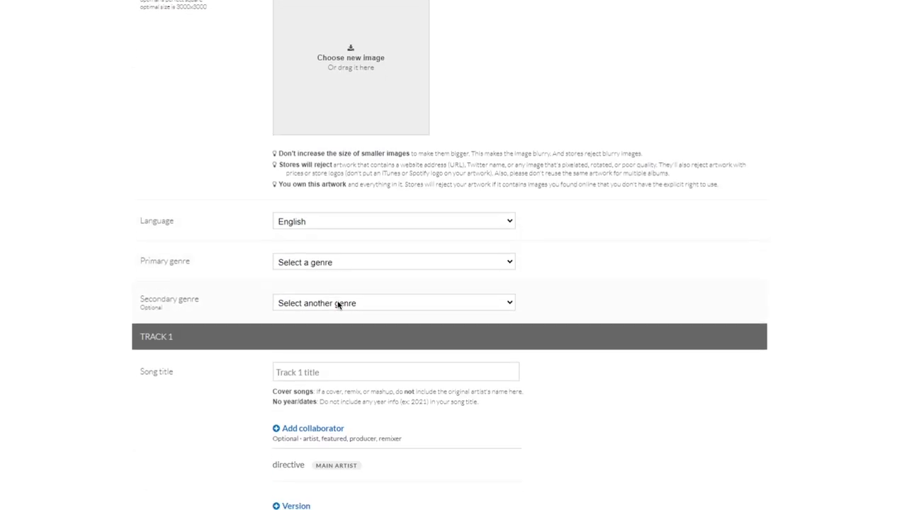
{"action": "scroll", "coordinate": [338, 303], "scroll_direction": "down", "scroll_amount": 1}
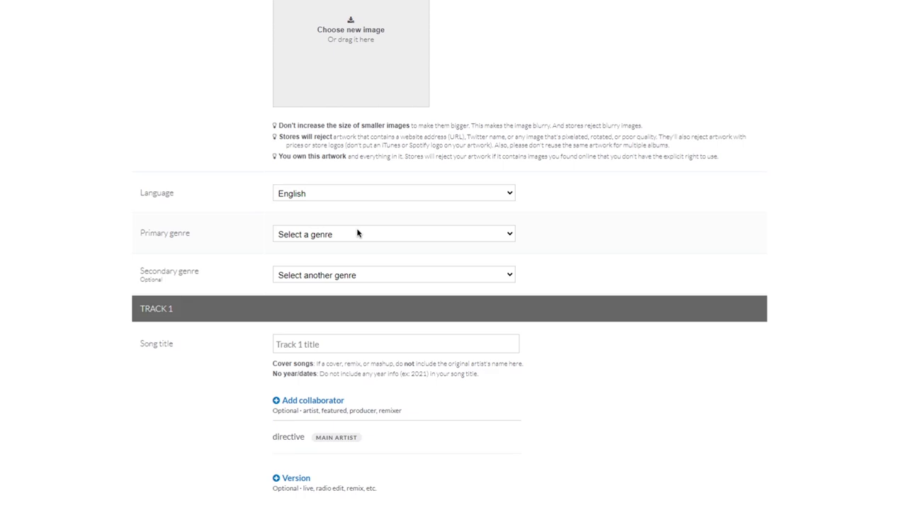
{"action": "left_click", "coordinate": [415, 233]}
{"action": "left_click", "coordinate": [312, 315]}
{"action": "left_click", "coordinate": [340, 313]}
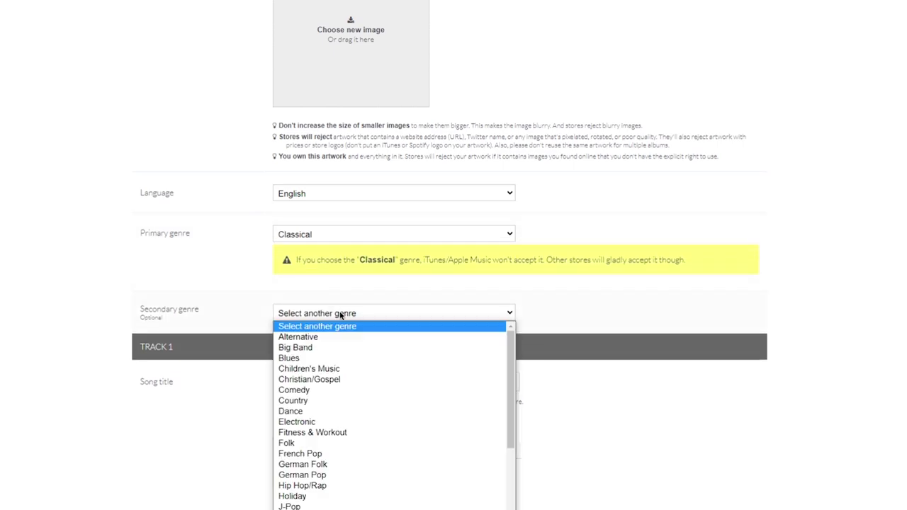
{"action": "left_click", "coordinate": [338, 360]}
{"action": "scroll", "coordinate": [213, 260], "scroll_direction": "down", "scroll_amount": 3}
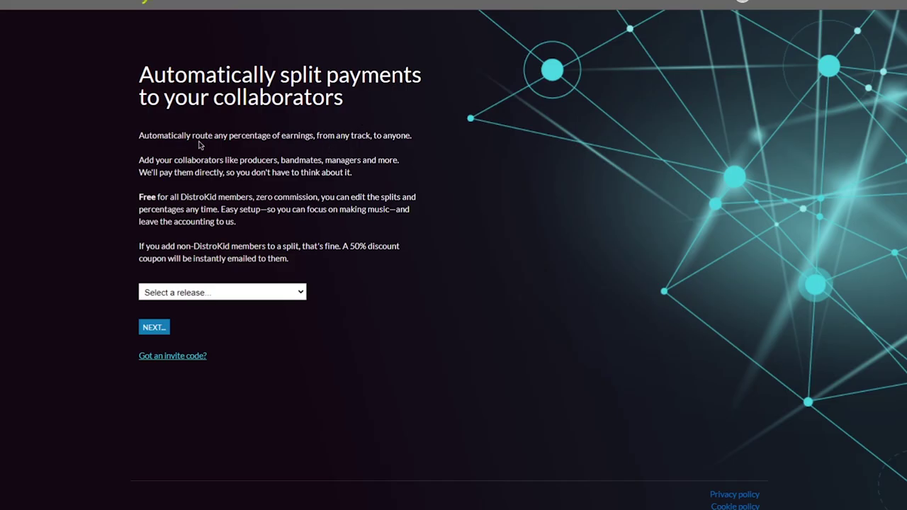
- Set up a split for the release Cutting My Fingers Off, giving a new collaborator a 2% share
{"action": "left_click", "coordinate": [221, 292]}
{"action": "left_click", "coordinate": [215, 329]}
{"action": "left_click", "coordinate": [154, 328]}
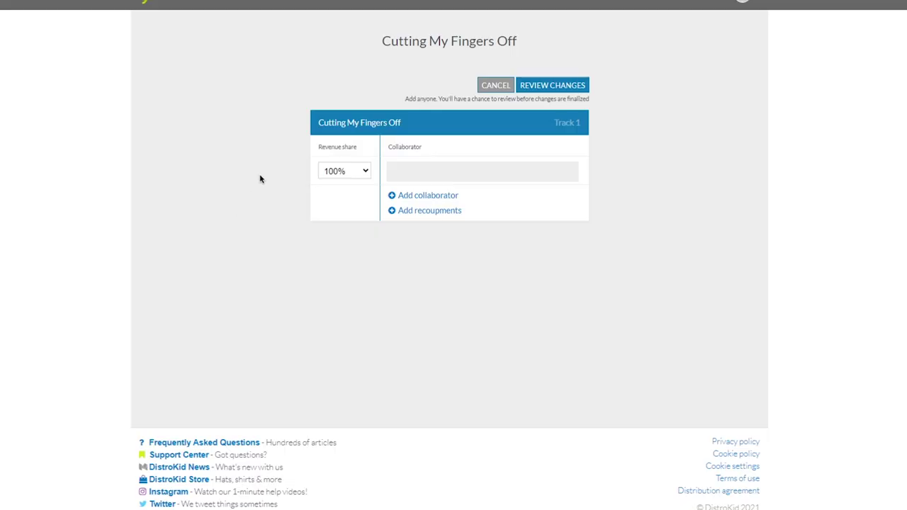
{"action": "left_click", "coordinate": [394, 198]}
{"action": "left_click", "coordinate": [348, 201]}
{"action": "left_click", "coordinate": [345, 238]}
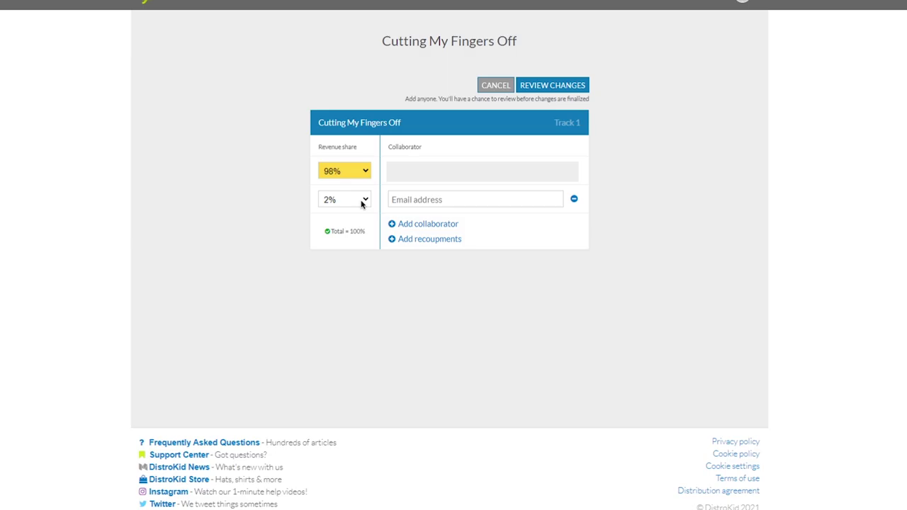
{"action": "left_click", "coordinate": [362, 200]}
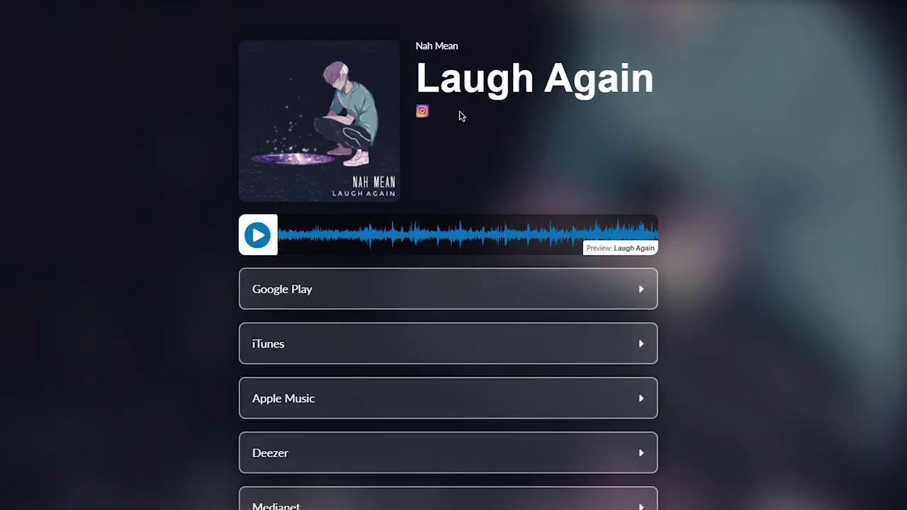
- Stop the lyric sync playback
{"action": "scroll", "coordinate": [265, 120], "scroll_direction": "down", "scroll_amount": 3}
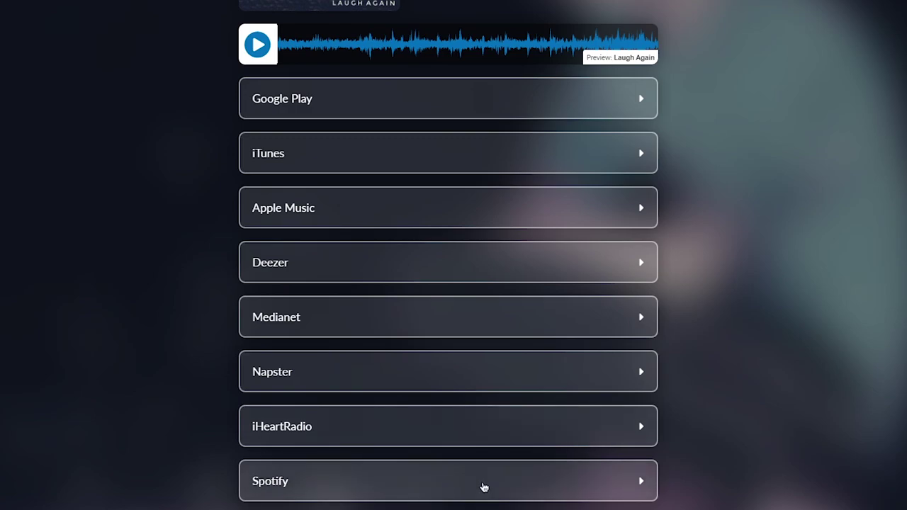
{"action": "scroll", "coordinate": [404, 269], "scroll_direction": "up", "scroll_amount": 3}
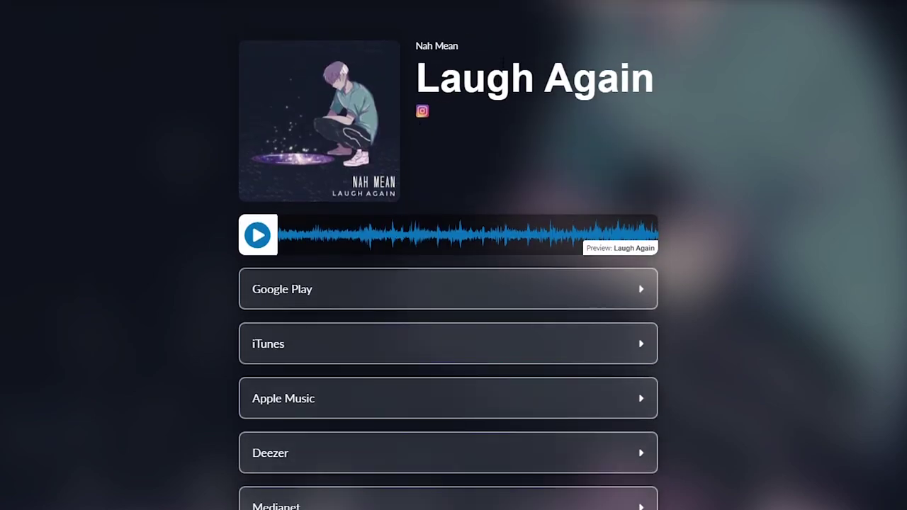
{"action": "scroll", "coordinate": [186, 117], "scroll_direction": "down", "scroll_amount": 1}
{"action": "scroll", "coordinate": [194, 121], "scroll_direction": "up", "scroll_amount": 1}
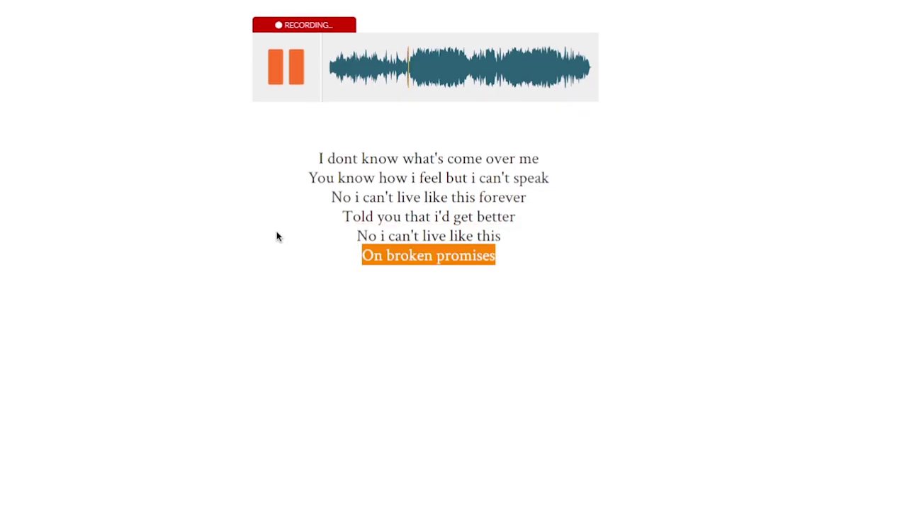
{"action": "key", "text": "space"}
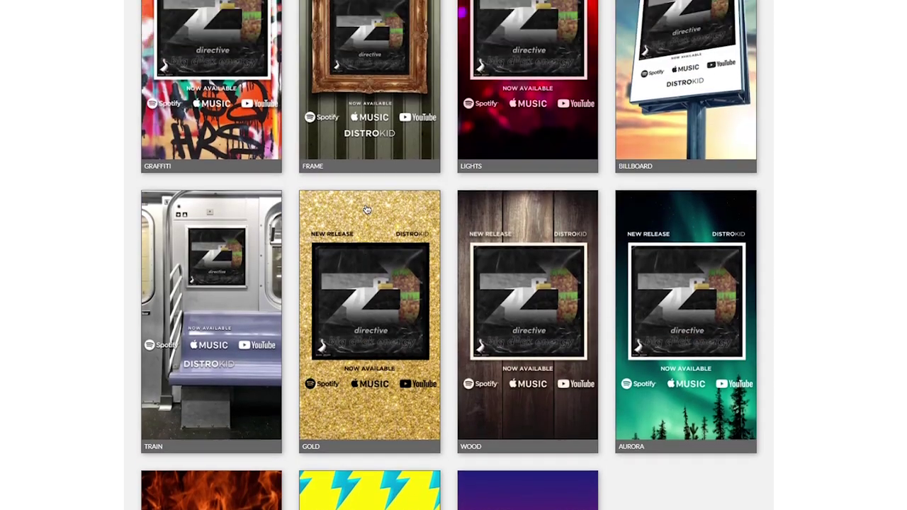
{"action": "scroll", "coordinate": [131, 213], "scroll_direction": "up", "scroll_amount": 10}
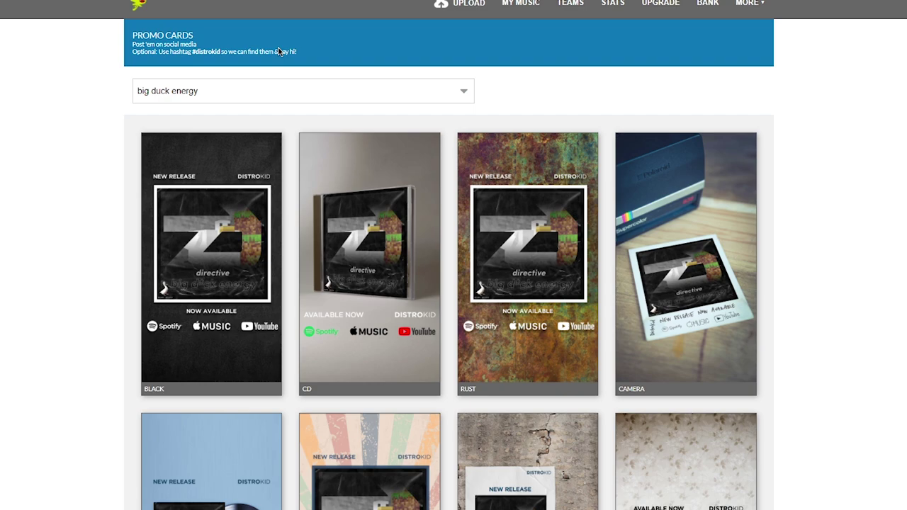
- Browse DistroKid's extra tools and highlight the $19.99-a-year unlimited uploads pricing line
{"action": "left_click", "coordinate": [753, 4]}
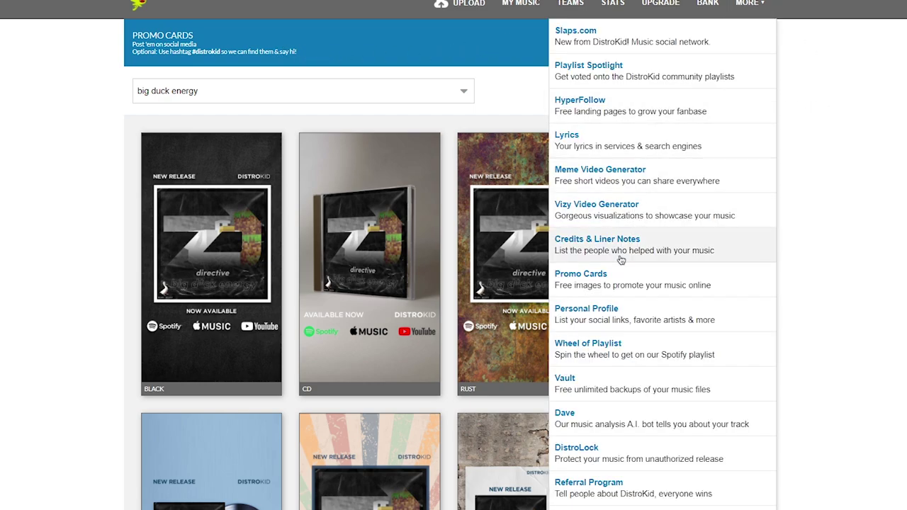
{"action": "scroll", "coordinate": [623, 229], "scroll_direction": "down", "scroll_amount": 2}
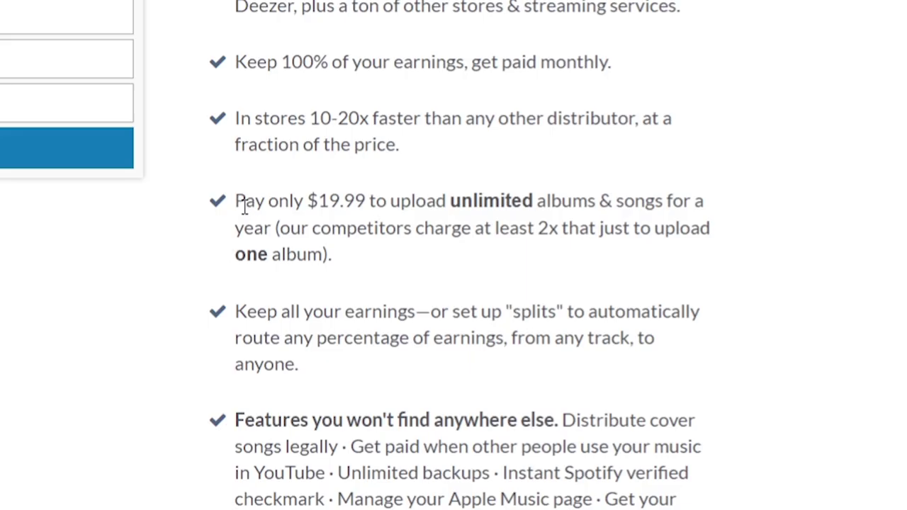
{"action": "left_click_drag", "start_coordinate": [237, 200], "coordinate": [356, 266]}
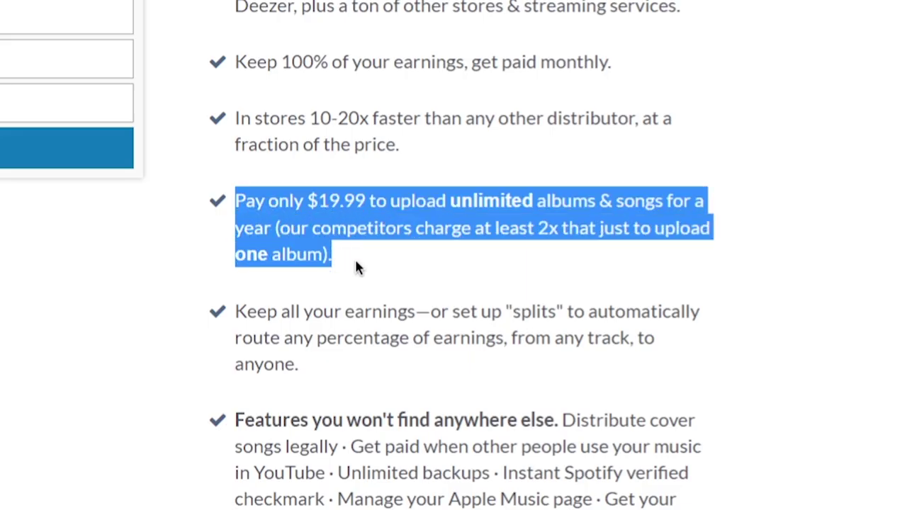
{"action": "left_click", "coordinate": [846, 312]}
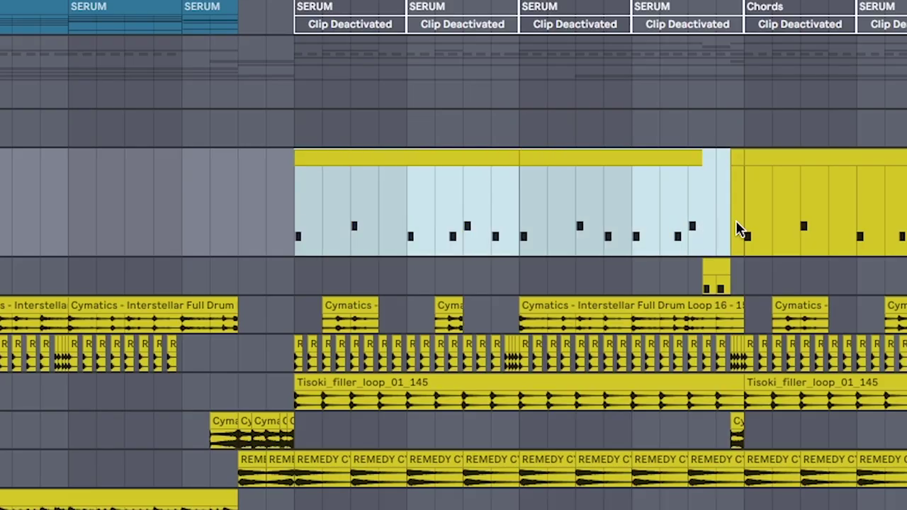
- Play the drop, selecting the sidechain pattern's gap and a stretch of the Cymatics drum loop
{"action": "key", "text": "space"}
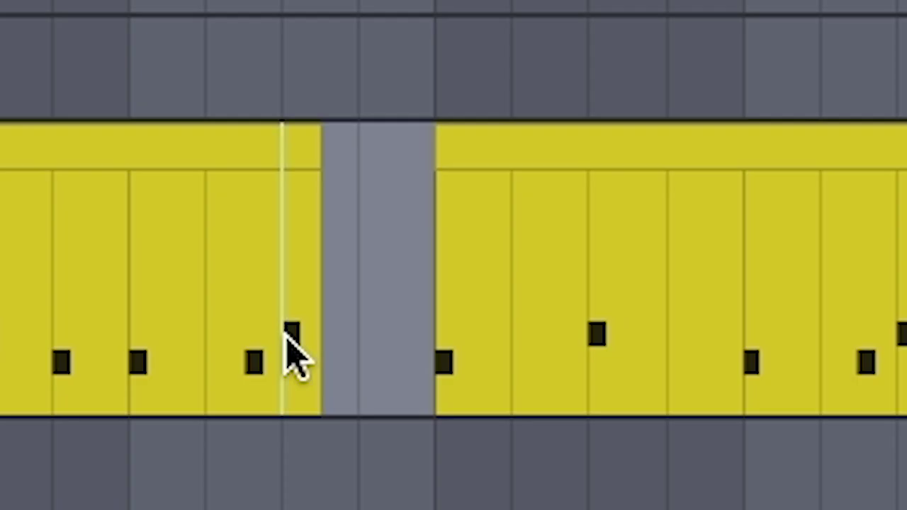
{"action": "left_click_drag", "start_coordinate": [285, 330], "coordinate": [453, 364]}
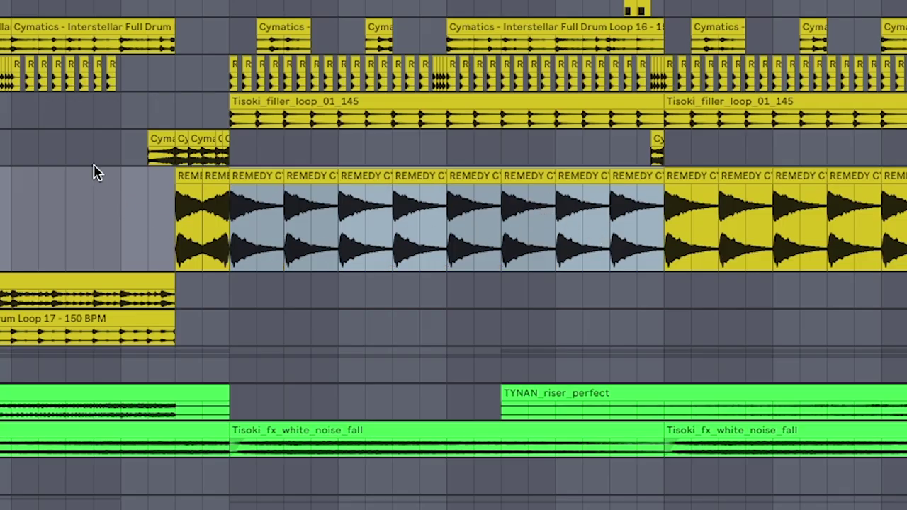
{"action": "key", "text": "space"}
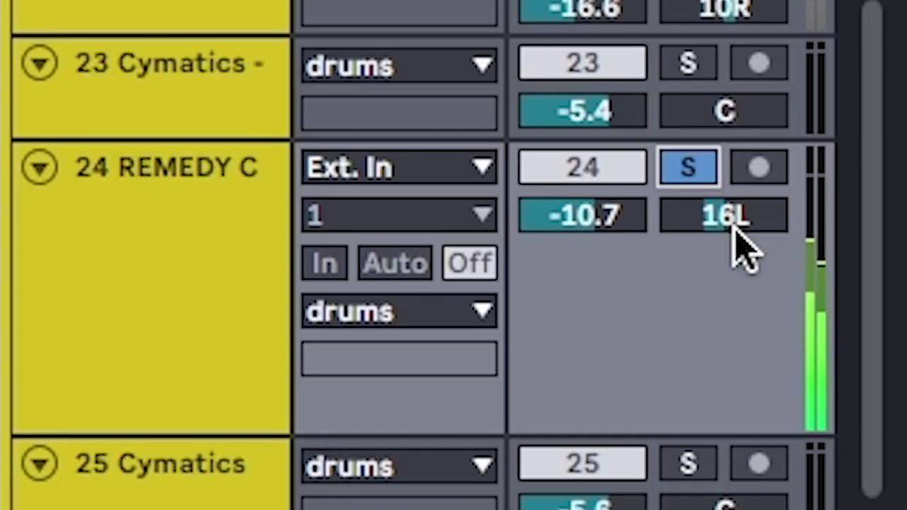
{"action": "mouse_move", "coordinate": [737, 243]}
{"action": "left_mouse_down"}
{"action": "mouse_move", "coordinate": [744, 262]}
{"action": "mouse_move", "coordinate": [739, 233]}
{"action": "left_mouse_up"}
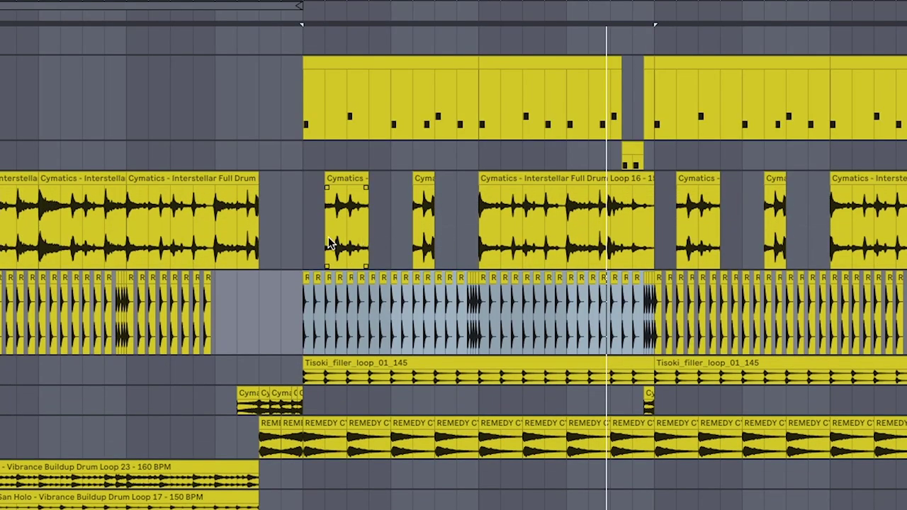
{"action": "left_click_drag", "start_coordinate": [300, 238], "coordinate": [652, 246]}
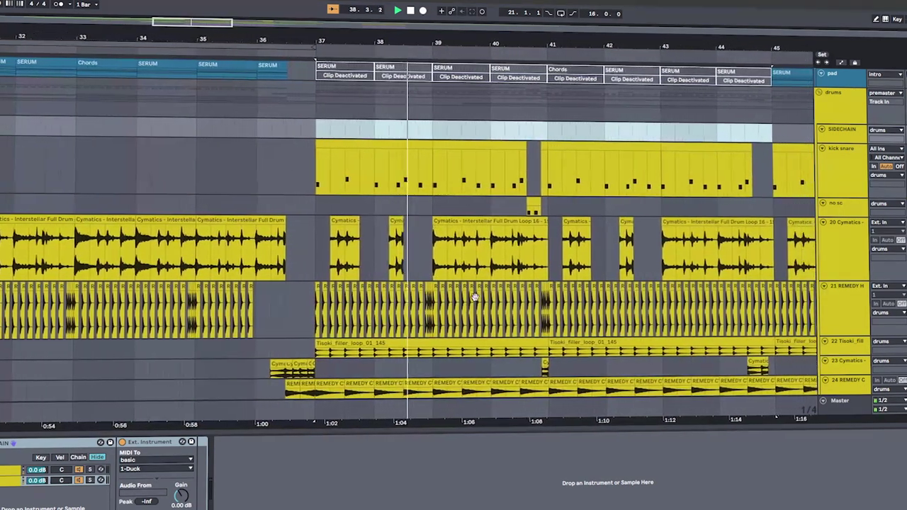
{"action": "scroll", "coordinate": [478, 211], "scroll_direction": "down", "scroll_amount": 3}
{"action": "scroll", "coordinate": [500, 213], "scroll_direction": "up", "scroll_amount": 1}
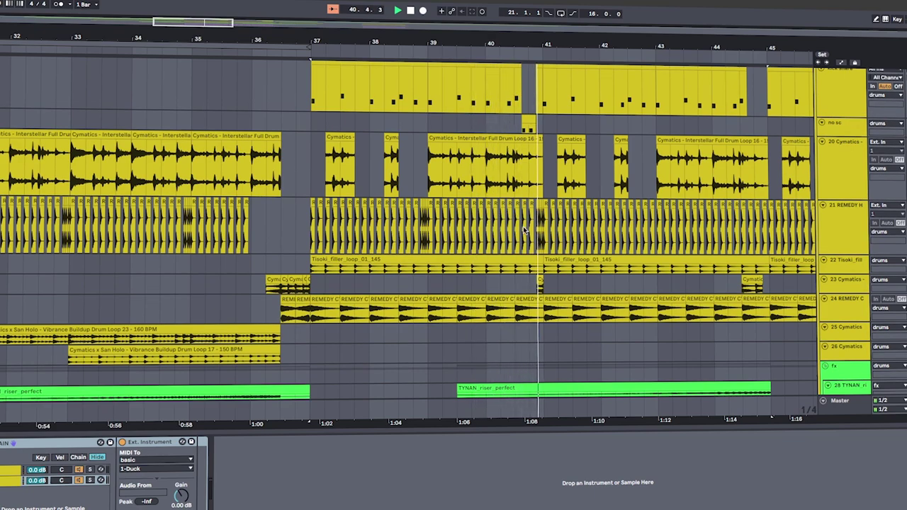
- Open the SERUM chord clip in the piano roll and mark time ranges near bars 1 and 3
{"action": "left_click_drag", "start_coordinate": [244, 318], "coordinate": [688, 318]}
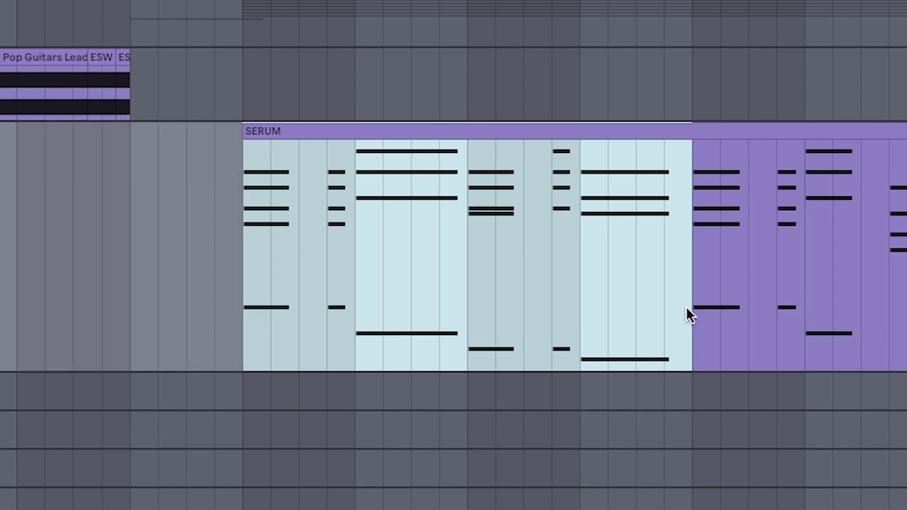
{"action": "double_click", "coordinate": [685, 305]}
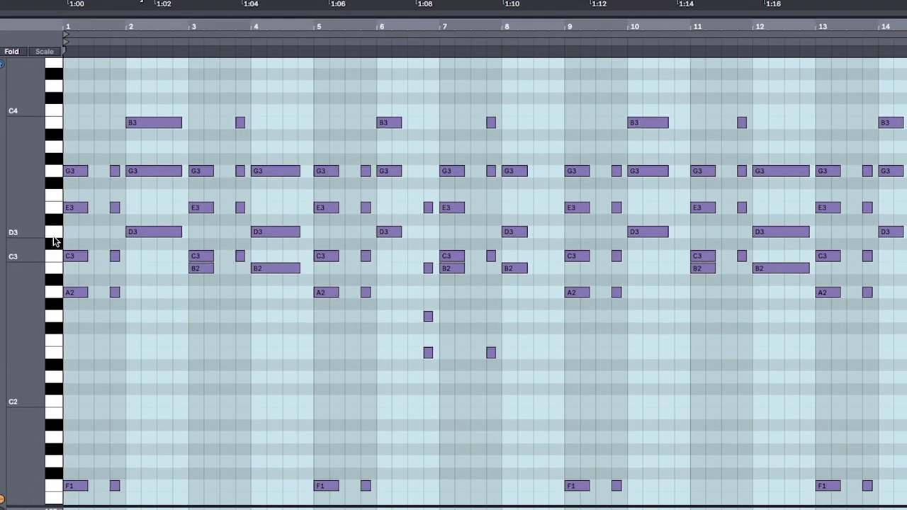
{"action": "scroll", "coordinate": [54, 242], "scroll_direction": "down", "scroll_amount": 3}
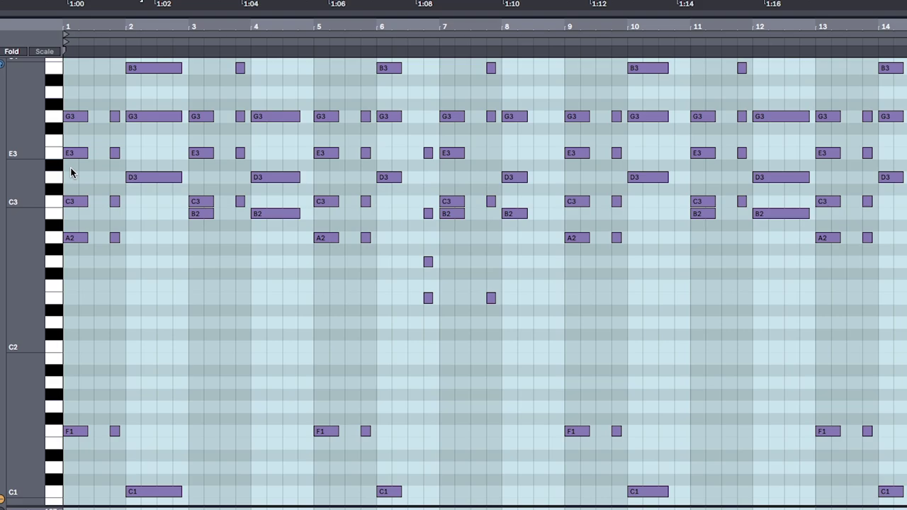
{"action": "scroll", "coordinate": [70, 168], "scroll_direction": "down", "scroll_amount": 4}
{"action": "left_click_drag", "start_coordinate": [72, 195], "coordinate": [82, 315]}
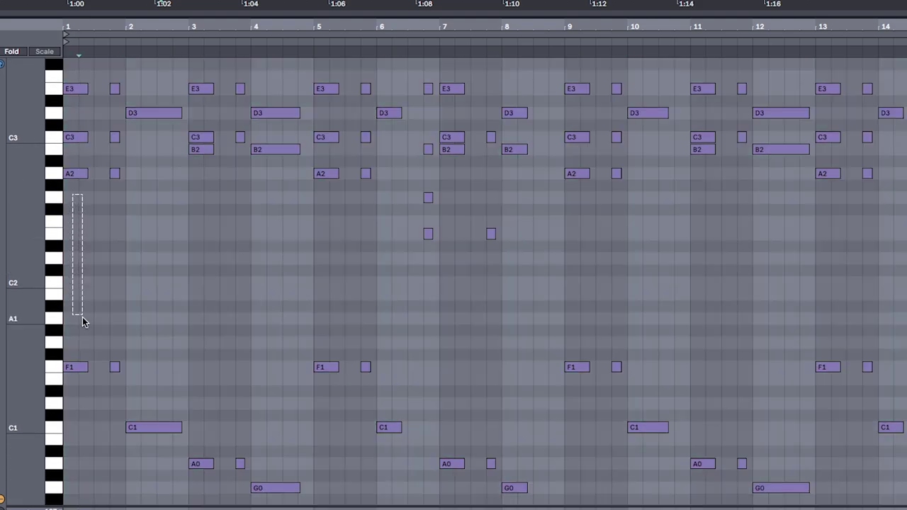
{"action": "left_click", "coordinate": [157, 165]}
{"action": "left_click_drag", "start_coordinate": [209, 426], "coordinate": [207, 423]}
{"action": "scroll", "coordinate": [100, 65], "scroll_direction": "down", "scroll_amount": 1}
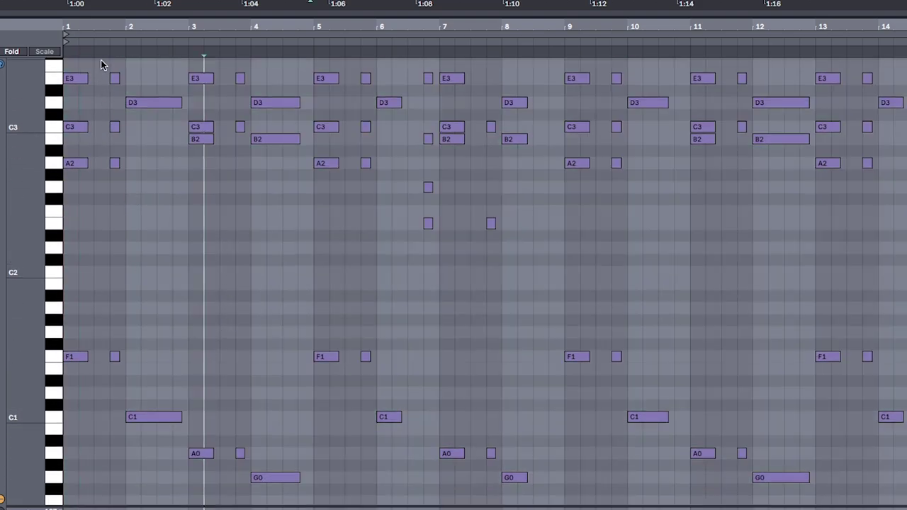
{"action": "left_click_drag", "start_coordinate": [96, 374], "coordinate": [106, 453]}
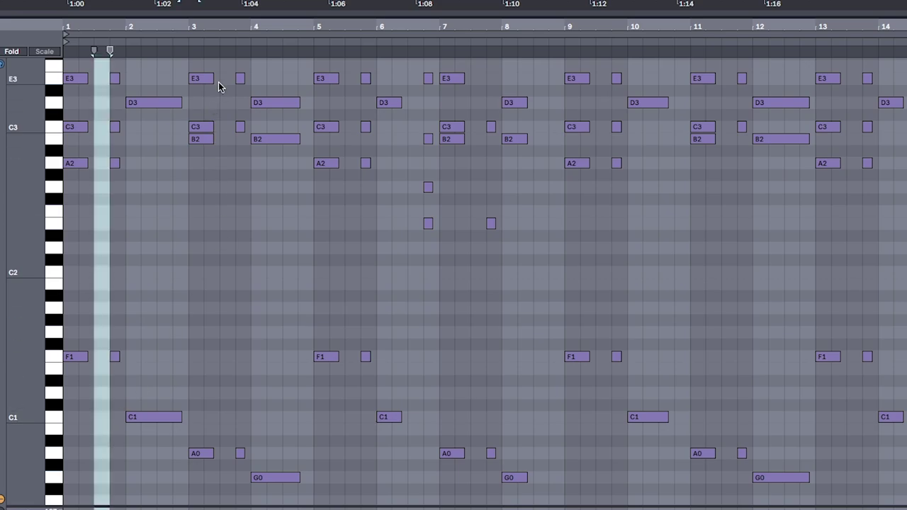
{"action": "left_click_drag", "start_coordinate": [218, 84], "coordinate": [229, 243]}
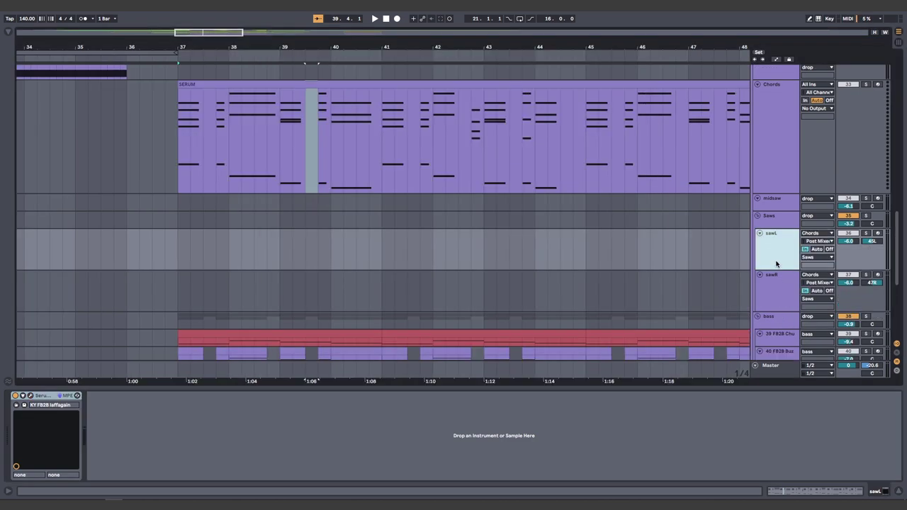
- Close the Serum window and keep Chords as sawL's MIDI source
{"action": "left_click", "coordinate": [777, 273]}
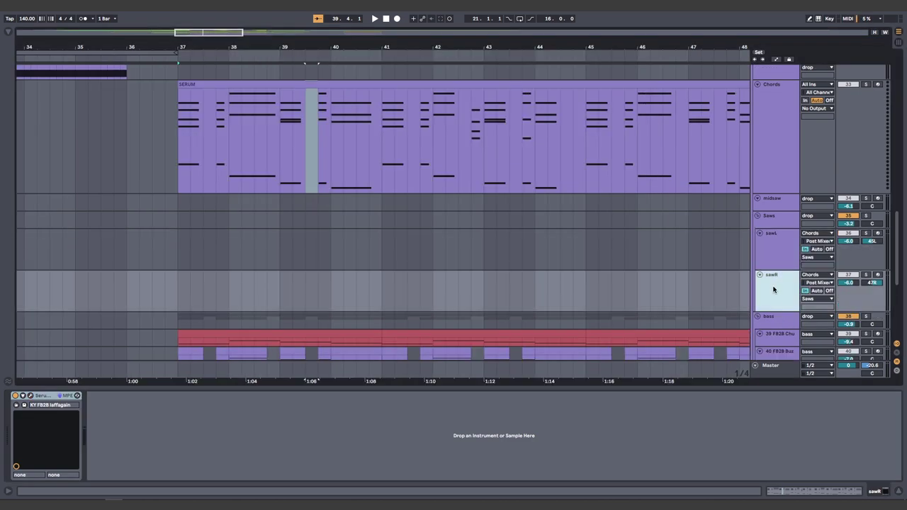
{"action": "left_click", "coordinate": [777, 263]}
{"action": "left_click", "coordinate": [815, 236]}
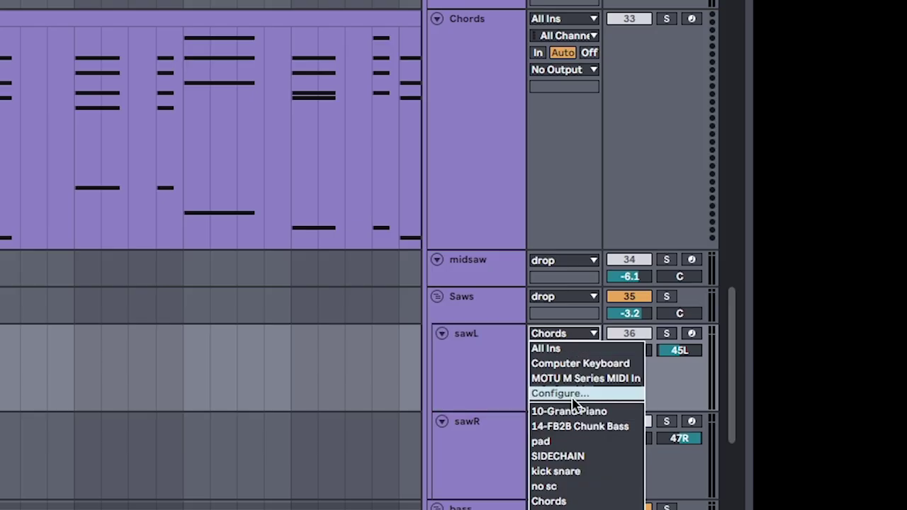
{"action": "left_click", "coordinate": [36, 245]}
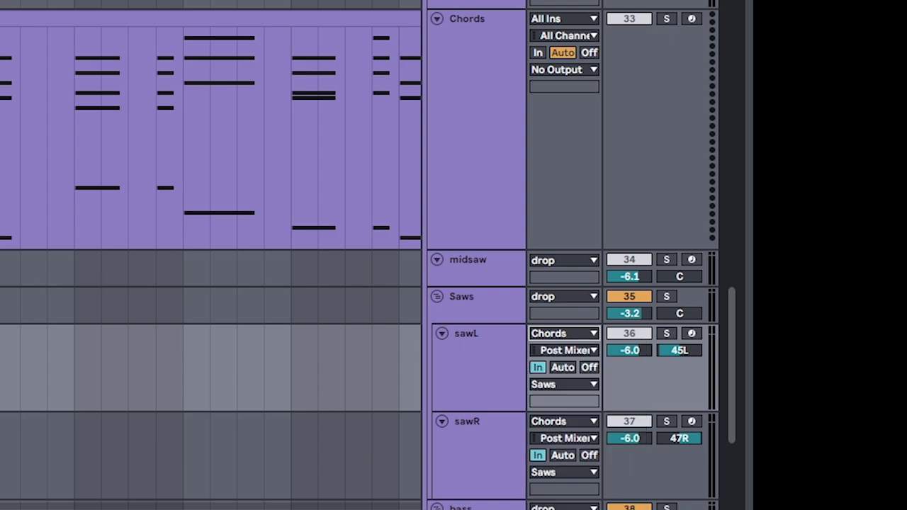
- Select the Chords clip and the sawL and sawR tracks, then play the chords from bar 37
{"action": "left_click", "coordinate": [417, 172]}
{"action": "left_click", "coordinate": [491, 369]}
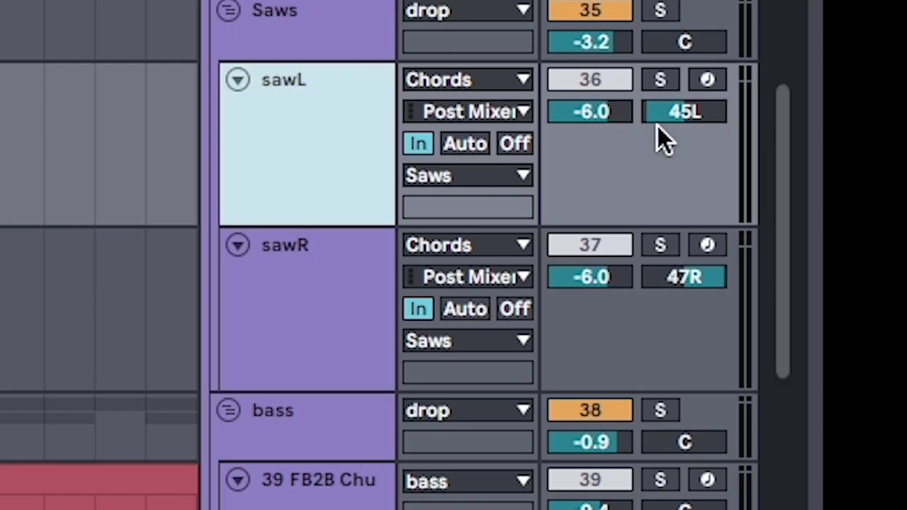
{"action": "left_click", "coordinate": [319, 298]}
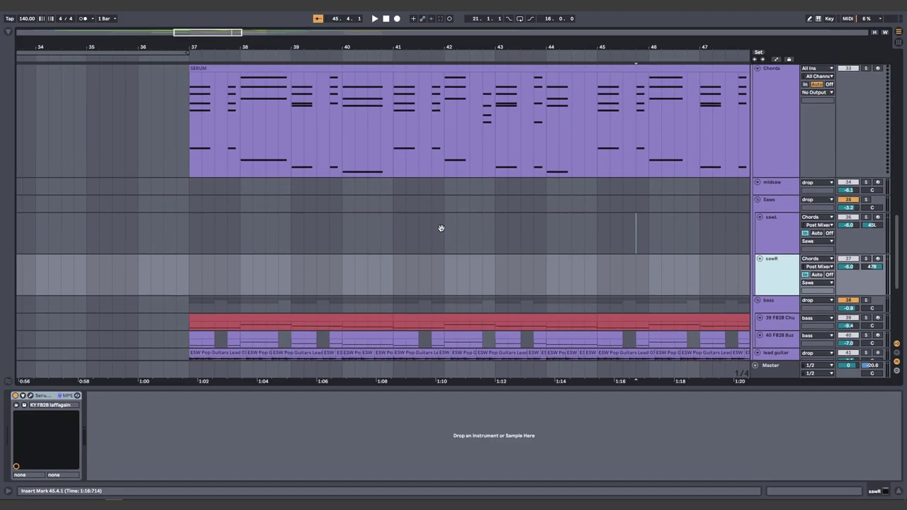
{"action": "scroll", "coordinate": [439, 234], "scroll_direction": "up", "scroll_amount": 3}
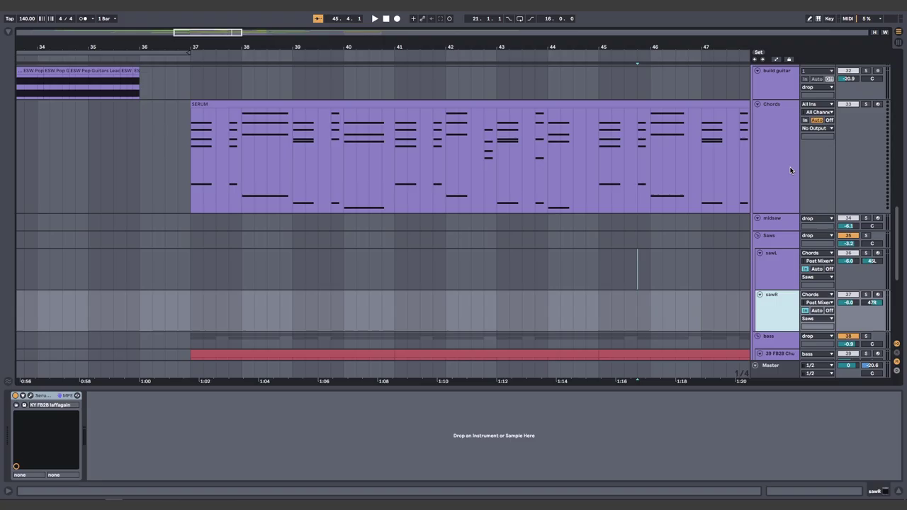
{"action": "key", "text": "space"}
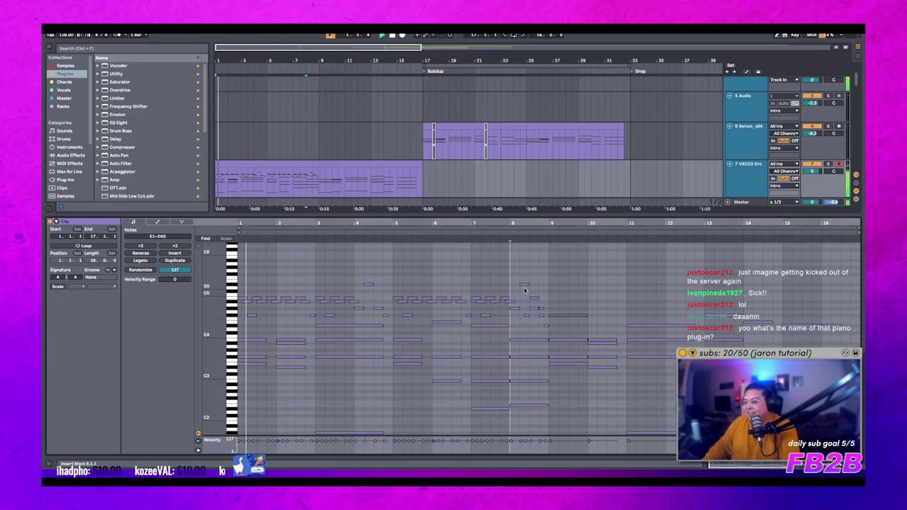
- Scroll up to reveal the LFO, Glue Compressor and EQ Eight device chain
{"action": "scroll", "coordinate": [514, 283], "scroll_direction": "up", "scroll_amount": 1}
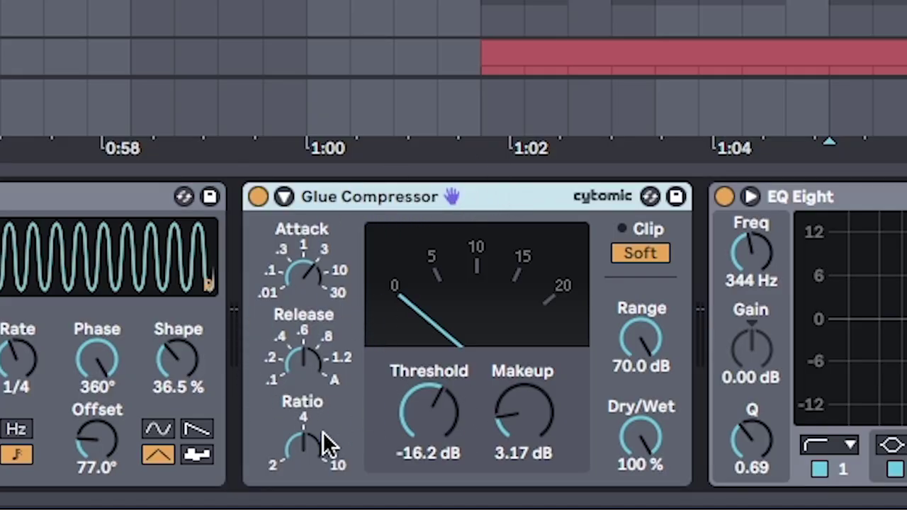
{"action": "scroll", "coordinate": [326, 443], "scroll_direction": "right", "scroll_amount": 5}
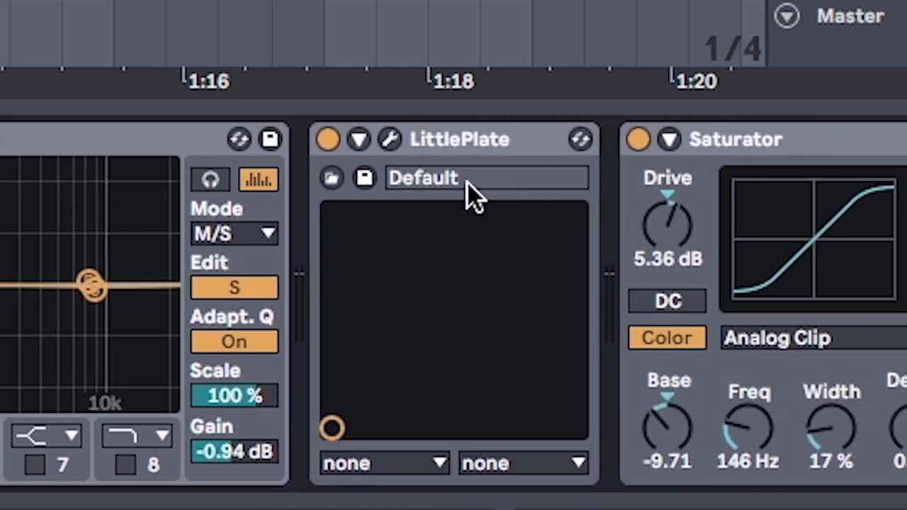
{"action": "left_click", "coordinate": [430, 140]}
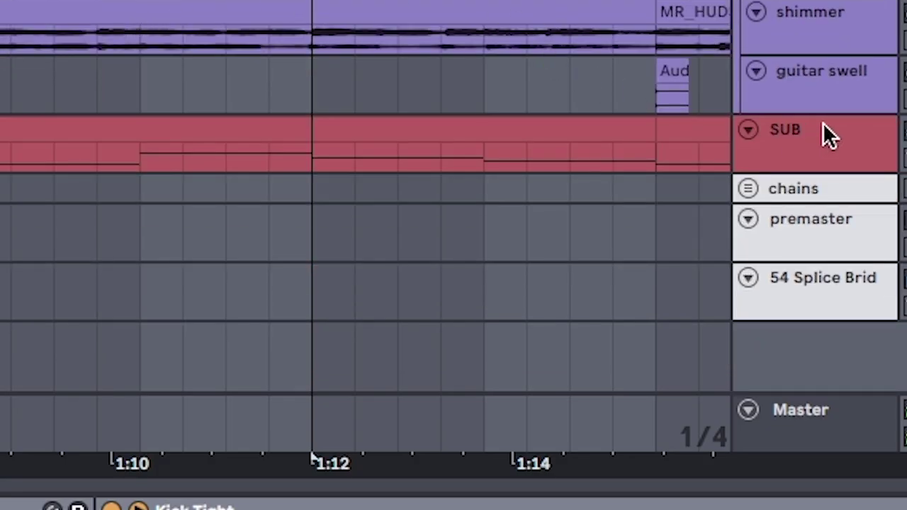
- Unfold the SUB track and scroll across its device chain
{"action": "left_click", "coordinate": [751, 128]}
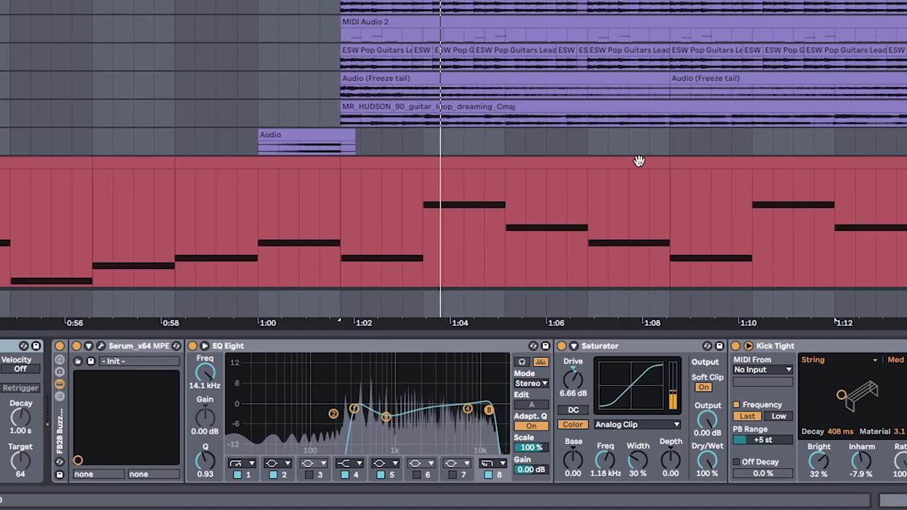
{"action": "scroll", "coordinate": [453, 411], "scroll_direction": "right", "scroll_amount": 5}
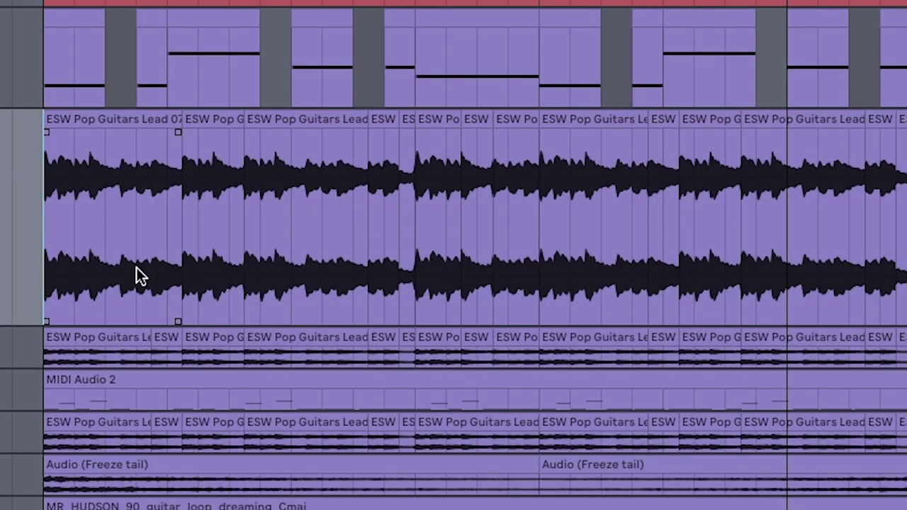
- Select the run of lead guitar clips
{"action": "left_click", "coordinate": [238, 265]}
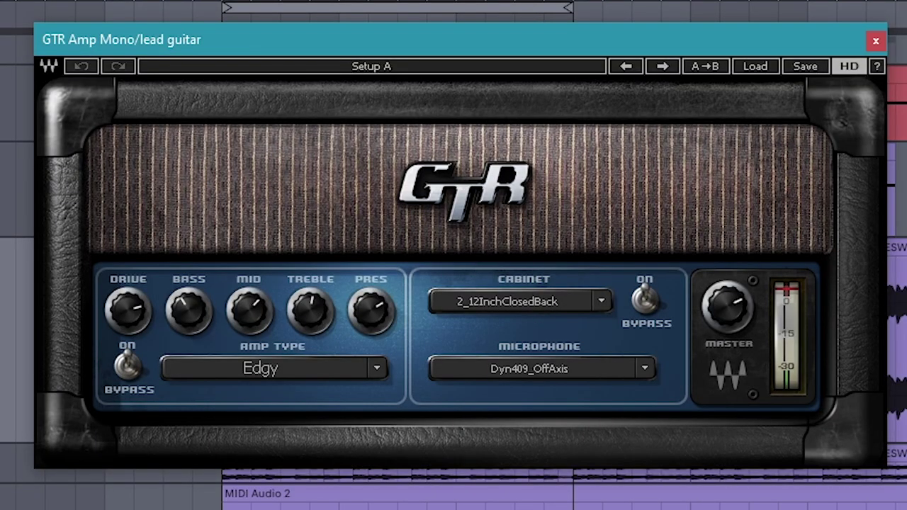
- Move and close the GTR Amp window, then activate the Amp and Cabinet rack
{"action": "scroll", "coordinate": [324, 486], "scroll_direction": "right", "scroll_amount": 5}
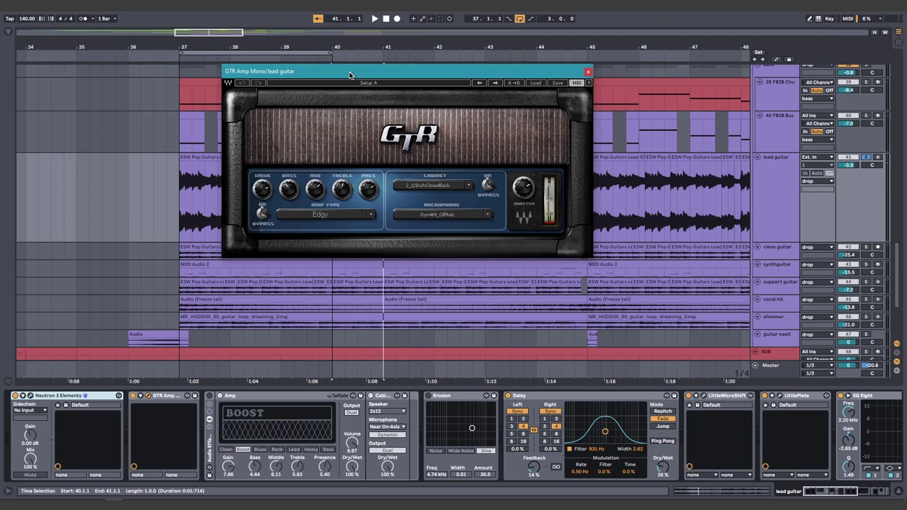
{"action": "left_click_drag", "start_coordinate": [348, 71], "coordinate": [347, 96]}
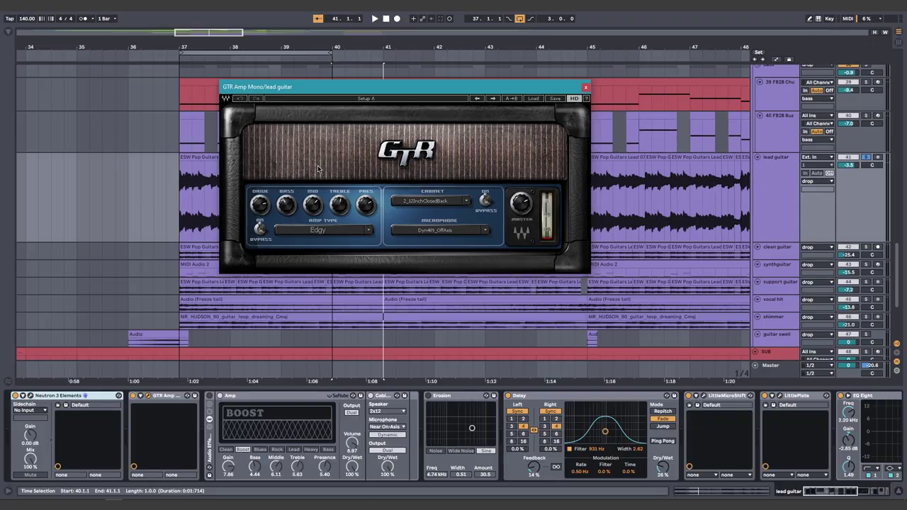
{"action": "left_click", "coordinate": [586, 89]}
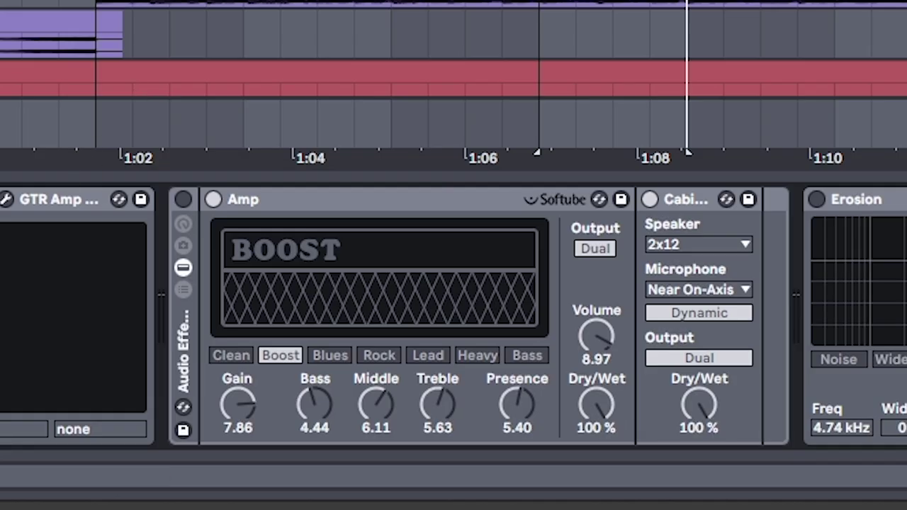
{"action": "left_click", "coordinate": [183, 200]}
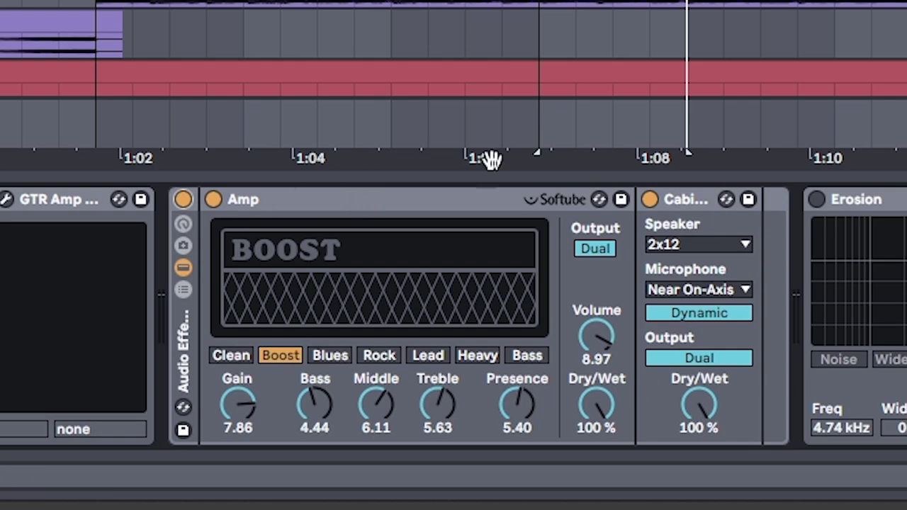
- Play, stop, and restart playback to hear the lead guitar through the rack
{"action": "key", "text": "space"}
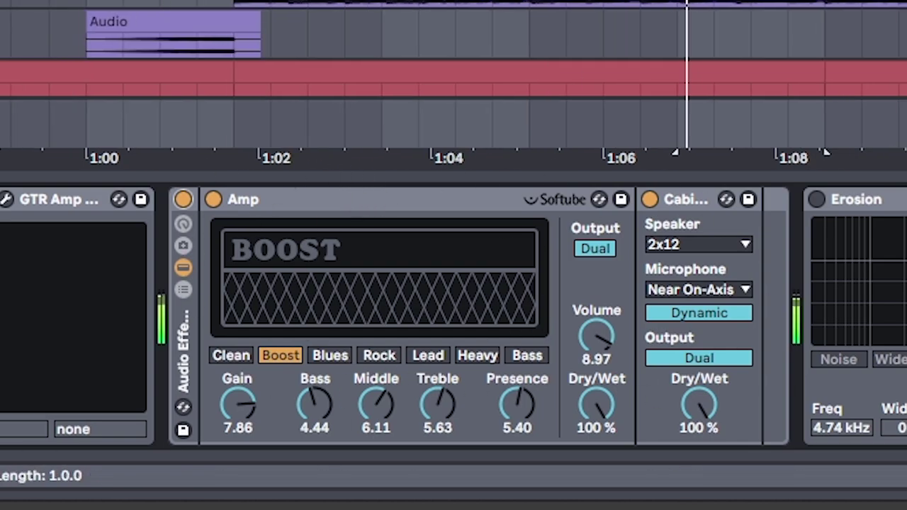
{"action": "key", "text": "space"}
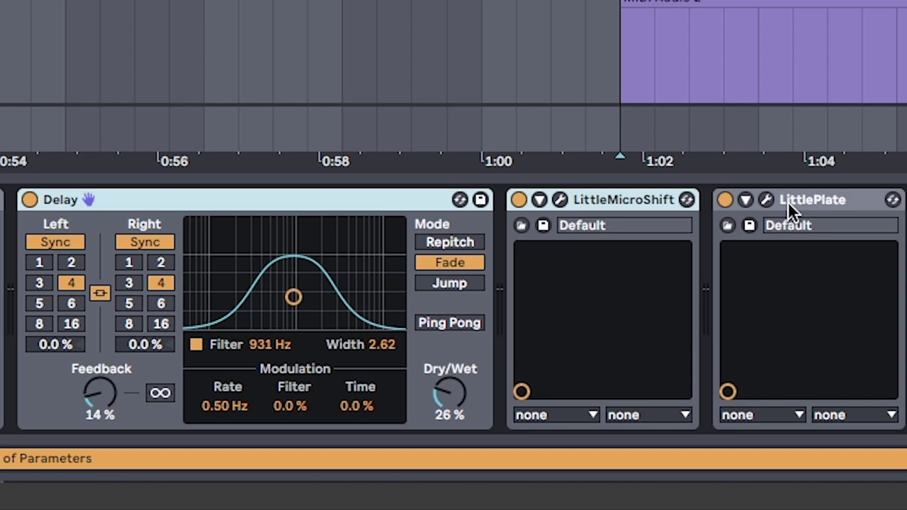
{"action": "key", "text": "space"}
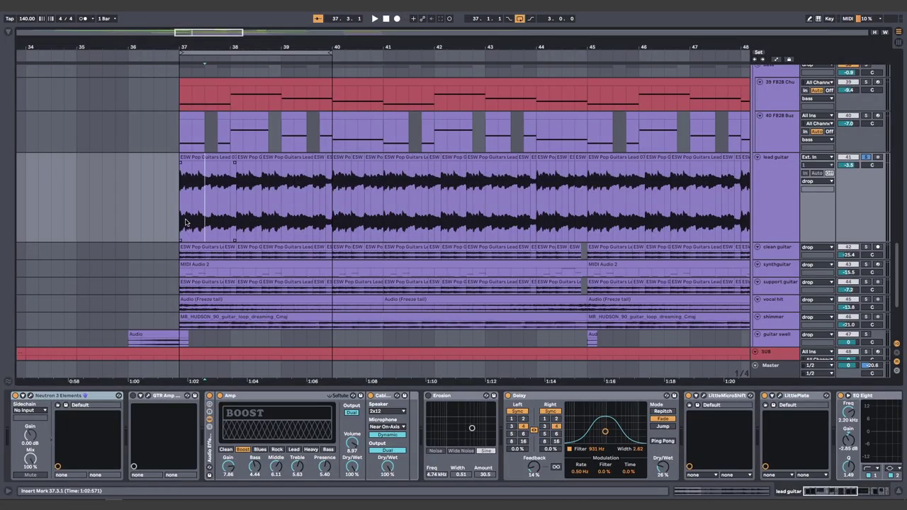
- Select bars 37–40 on the lead guitar track
{"action": "left_click_drag", "start_coordinate": [180, 212], "coordinate": [377, 217]}
{"action": "scroll", "coordinate": [365, 226], "scroll_direction": "left", "scroll_amount": 3}
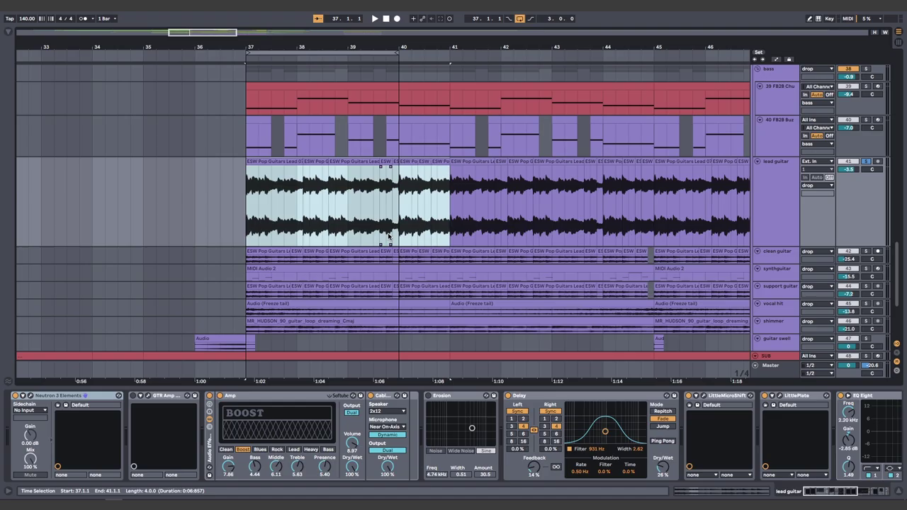
{"action": "scroll", "coordinate": [771, 313], "scroll_direction": "down", "scroll_amount": 5}
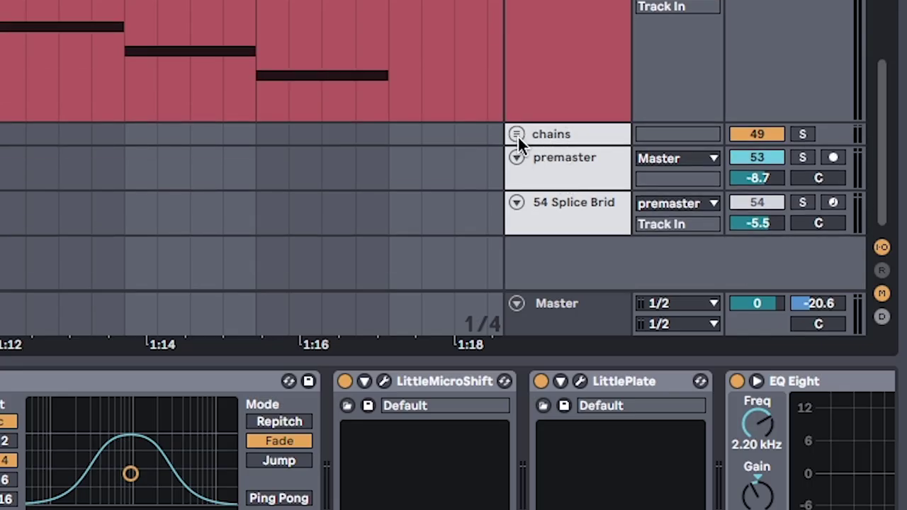
- Inspect the Duck sidechain on the basic chain, then reselect the lead guitar at bar 37
{"action": "left_click", "coordinate": [516, 135]}
{"action": "left_click", "coordinate": [540, 182]}
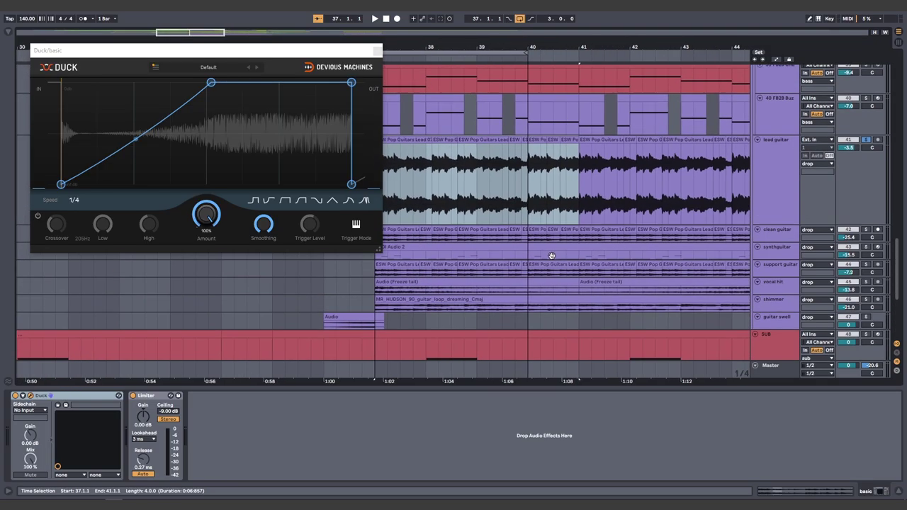
{"action": "left_click", "coordinate": [409, 221]}
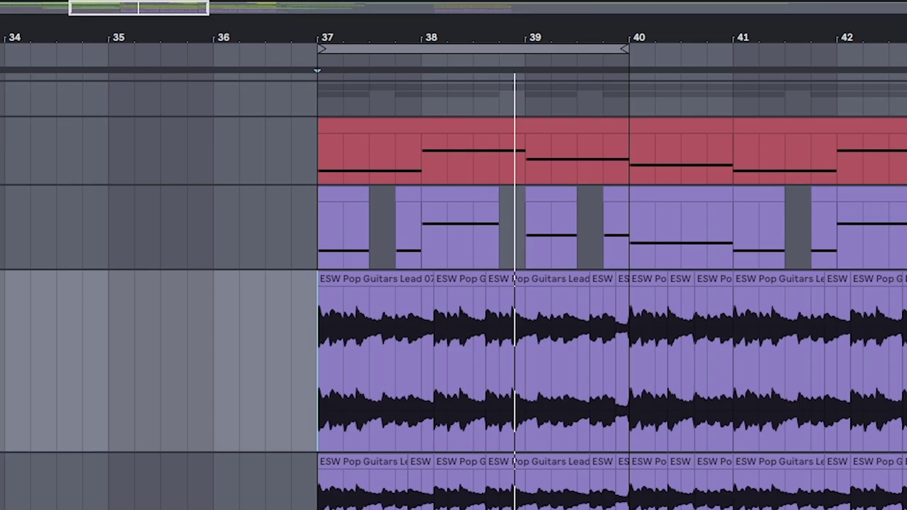
{"action": "left_click", "coordinate": [653, 239]}
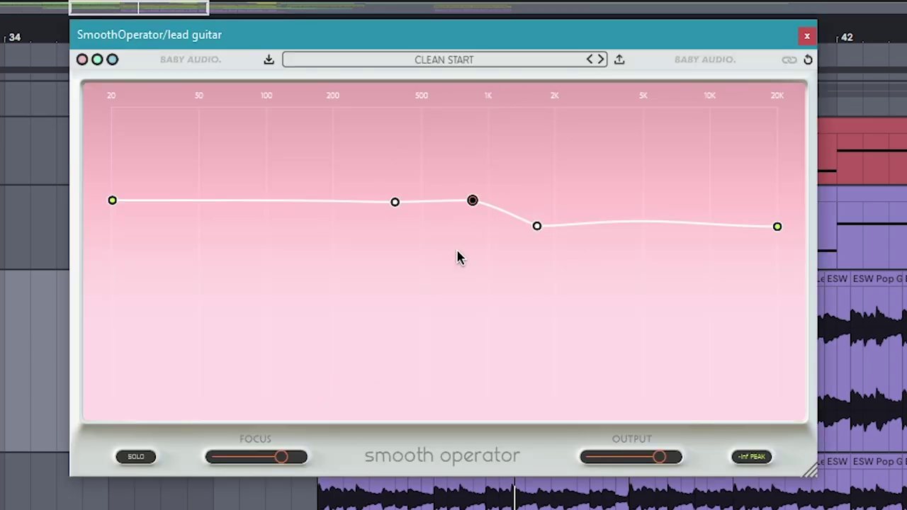
{"action": "key", "text": "space"}
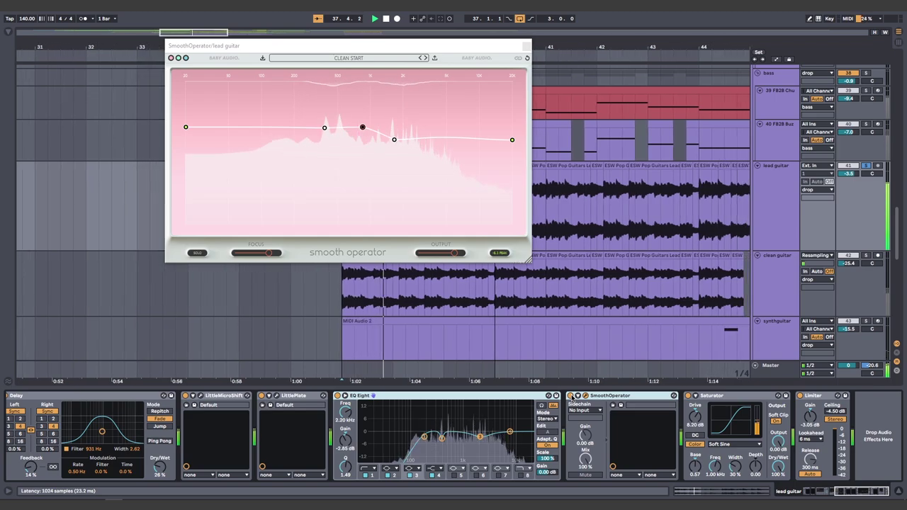
{"action": "left_click", "coordinate": [526, 47]}
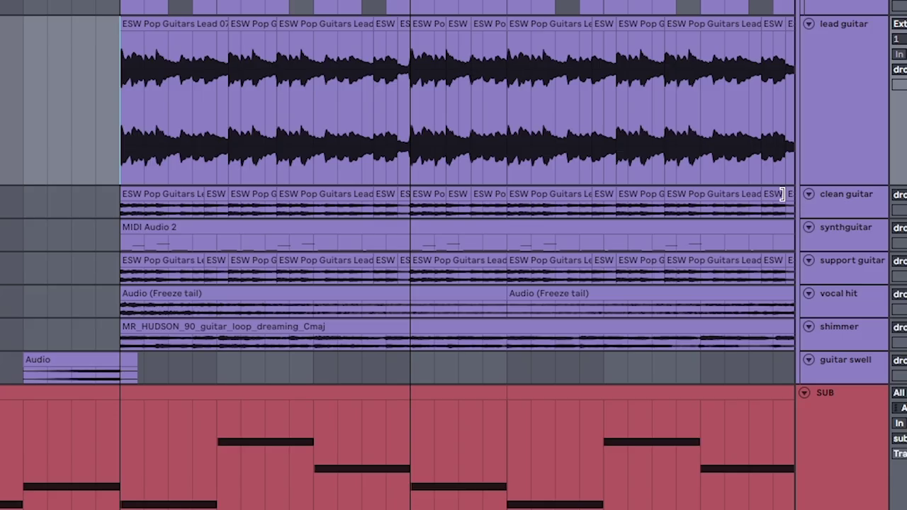
- Select the synthguitar track, check Serum and the Hybrid Reverb IR options, then play from bar 37
{"action": "scroll", "coordinate": [861, 211], "scroll_direction": "up", "scroll_amount": 3}
{"action": "scroll", "coordinate": [170, 238], "scroll_direction": "up", "scroll_amount": 3}
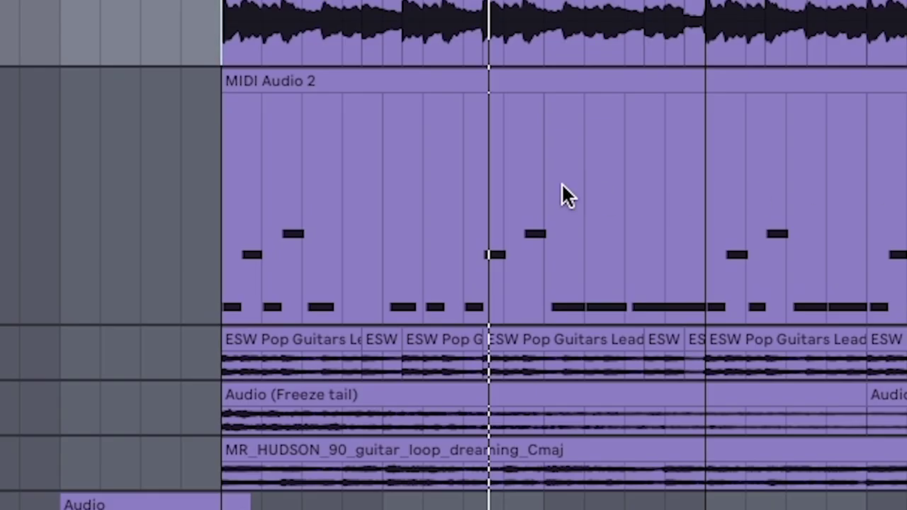
{"action": "left_click", "coordinate": [219, 215]}
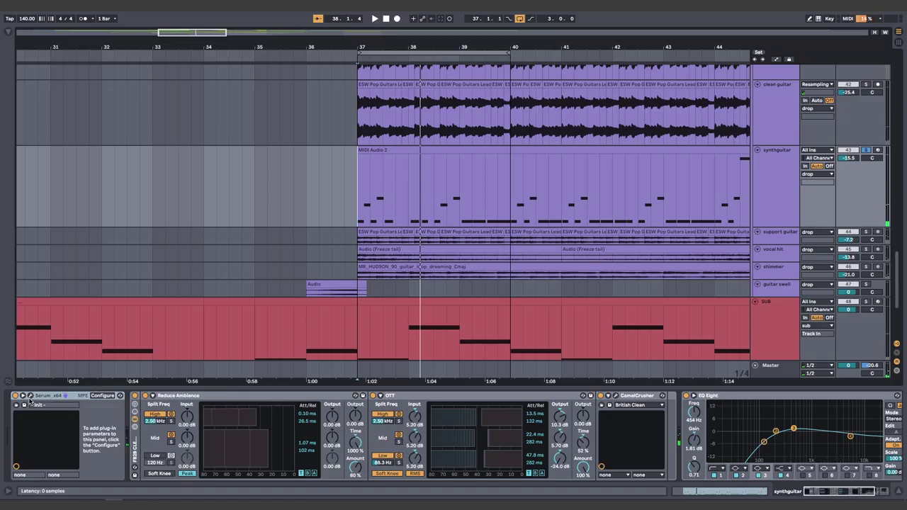
{"action": "left_click", "coordinate": [30, 396]}
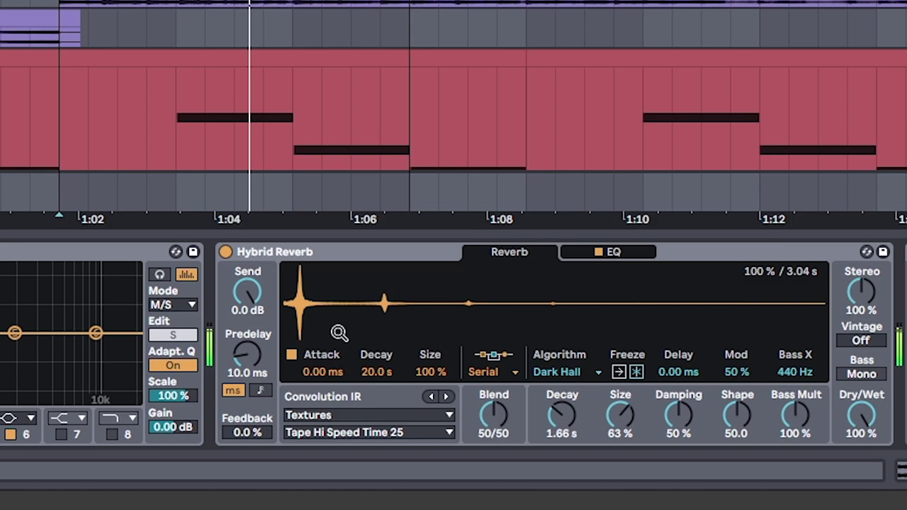
{"action": "left_click", "coordinate": [330, 433]}
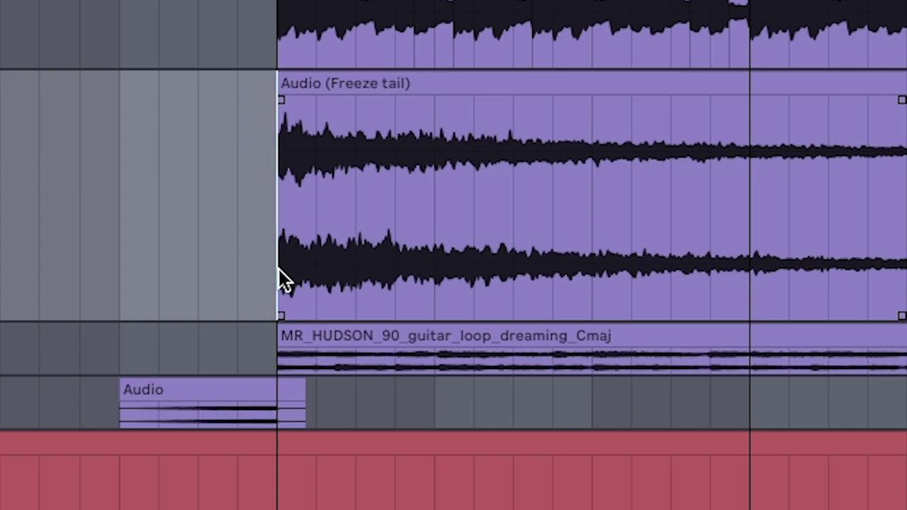
{"action": "key", "text": "space"}
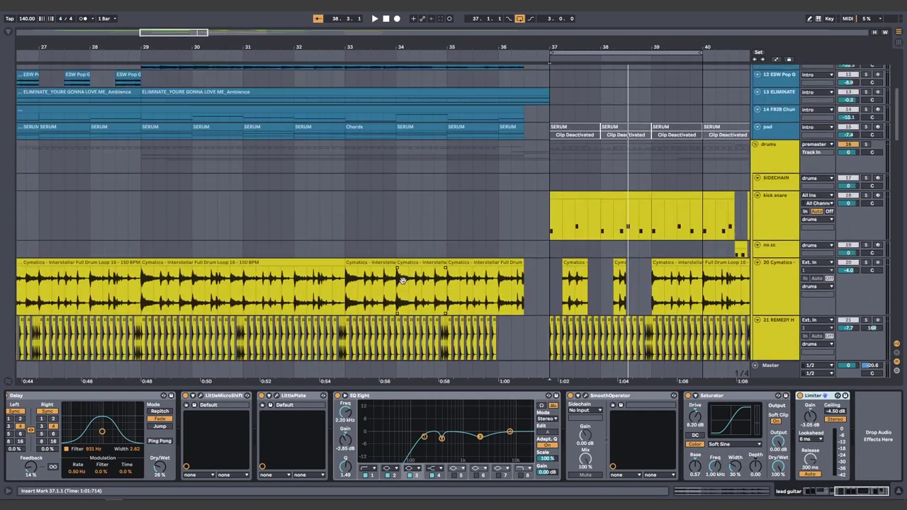
- Show the 6 Audio FB2B CLEAN VOX chain: Reduce Ambience, OTT, CamelCrusher, Slight Slap, LittlePlate
{"action": "scroll", "coordinate": [401, 279], "scroll_direction": "up", "scroll_amount": 5}
{"action": "left_click", "coordinate": [283, 193]}
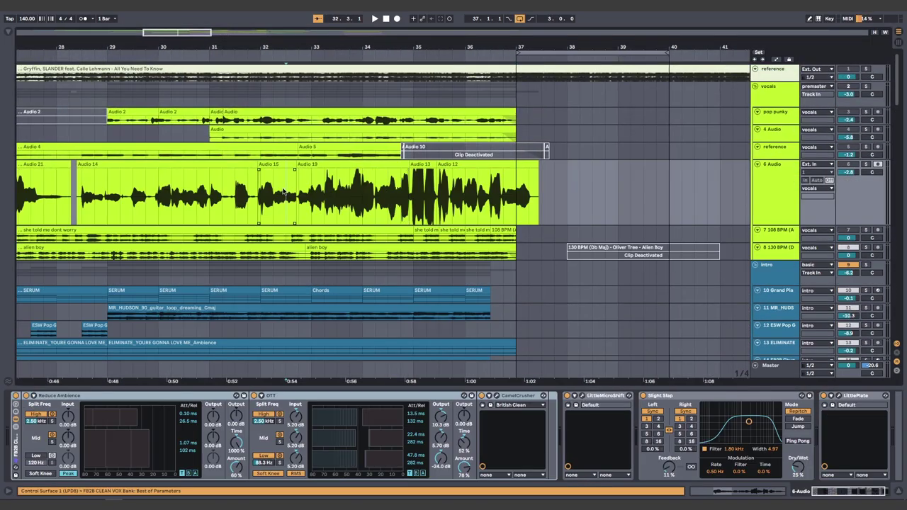